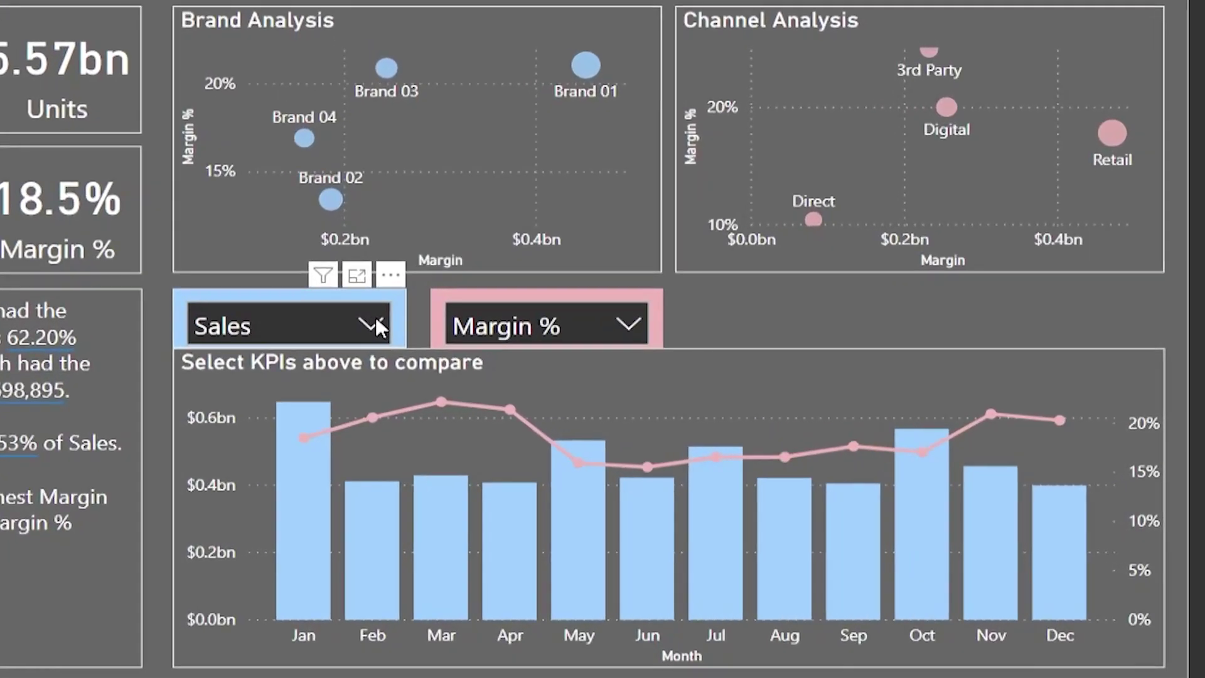
Step: Check both KPI slicers' lists and select the KPI comparison chart
{"action": "left_click", "coordinate": [376, 324]}
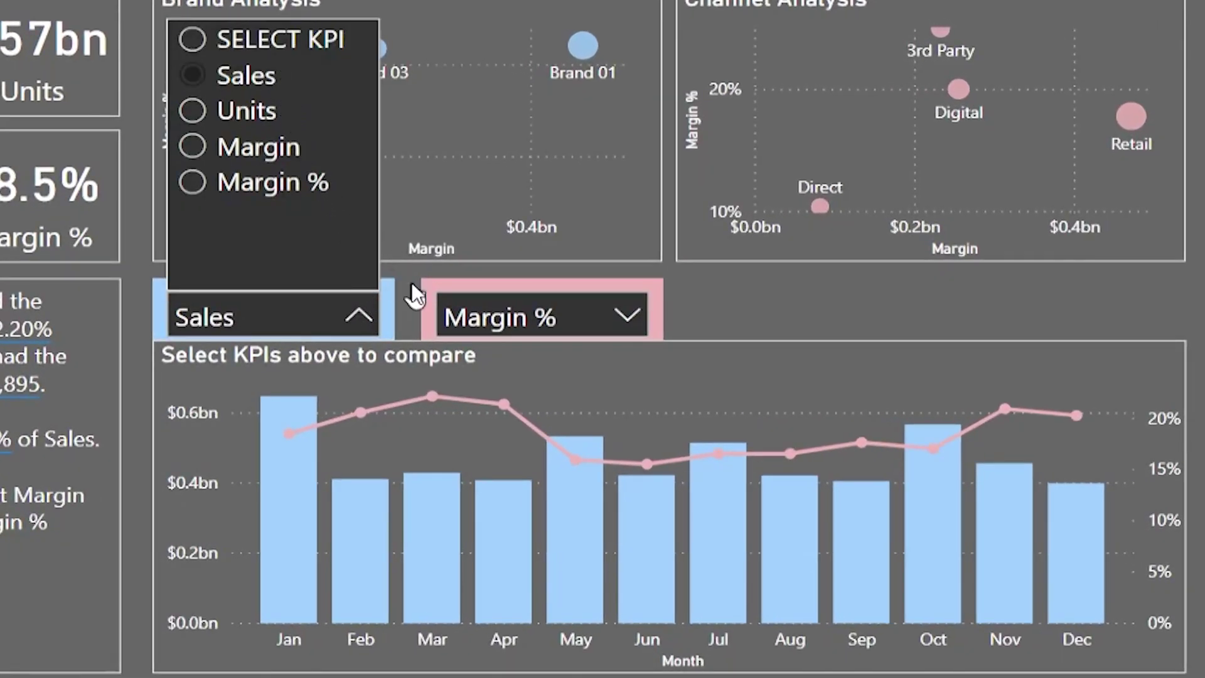
{"action": "left_click", "coordinate": [578, 316]}
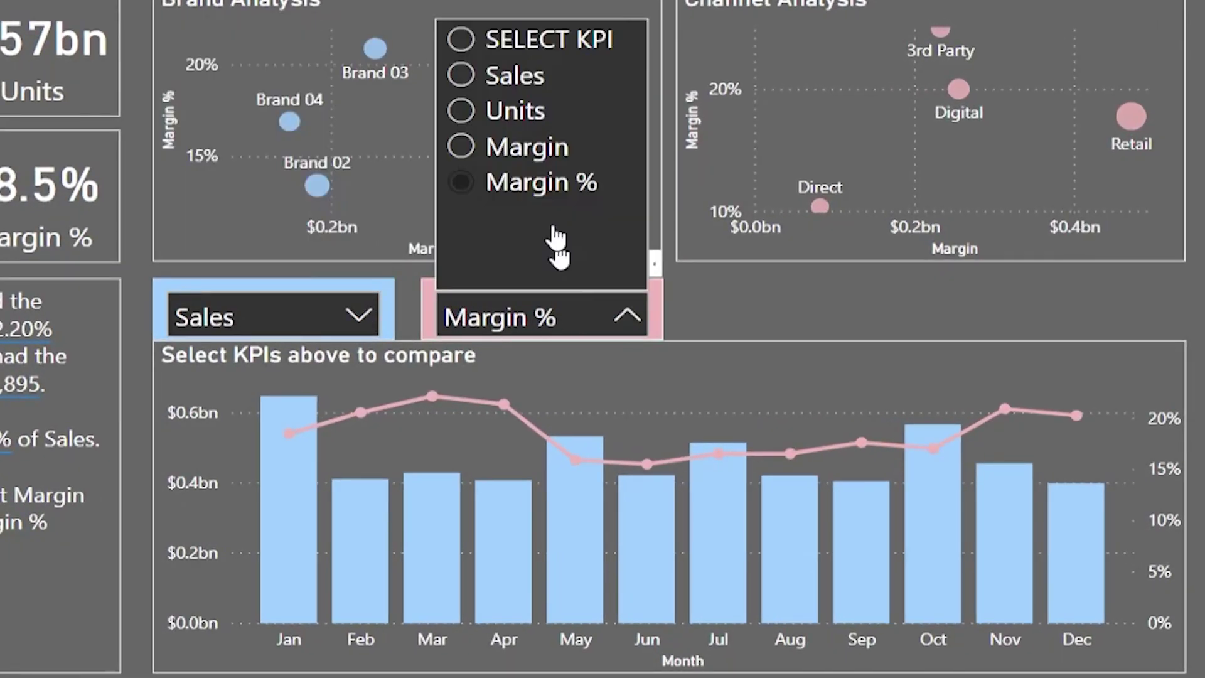
{"action": "left_click", "coordinate": [678, 396]}
{"action": "left_click", "coordinate": [678, 395]}
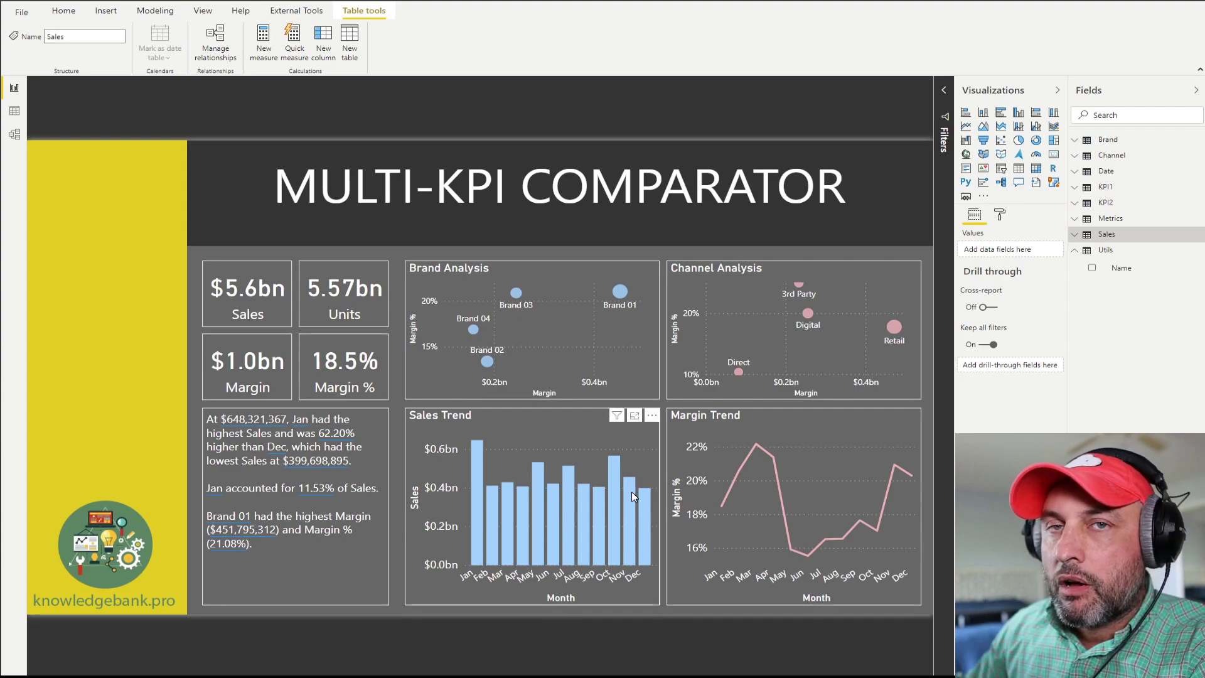
{"action": "mouse_move", "coordinate": [631, 492]}
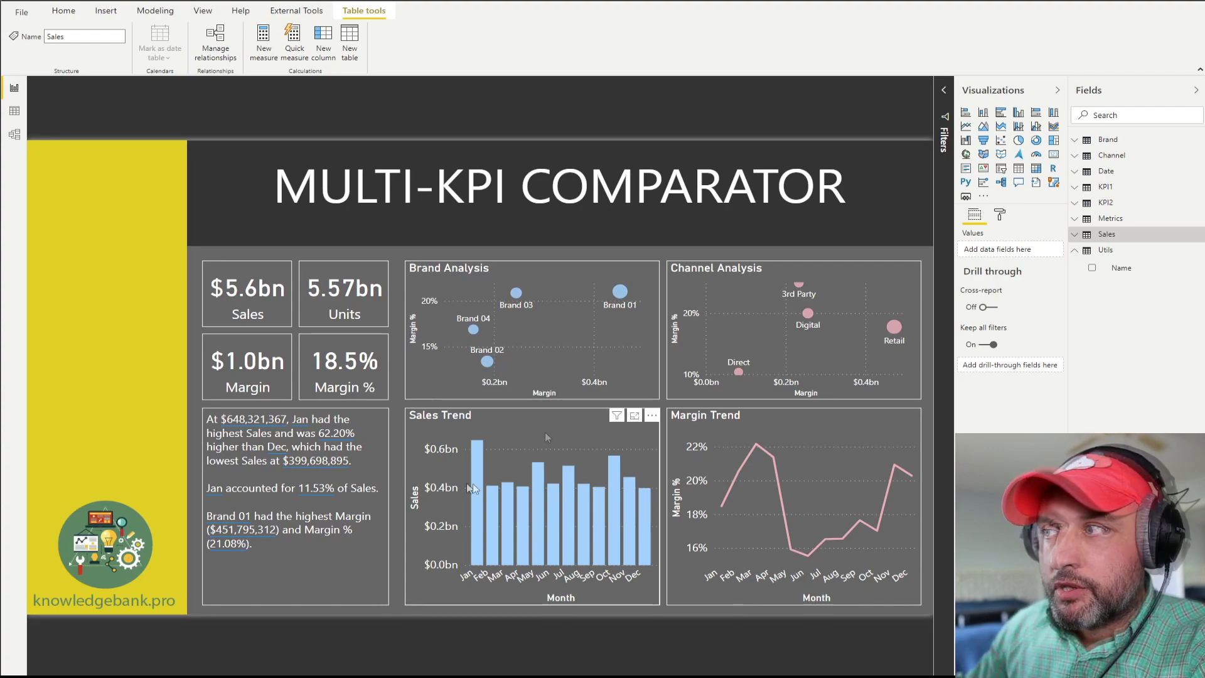
{"action": "left_click", "coordinate": [558, 347]}
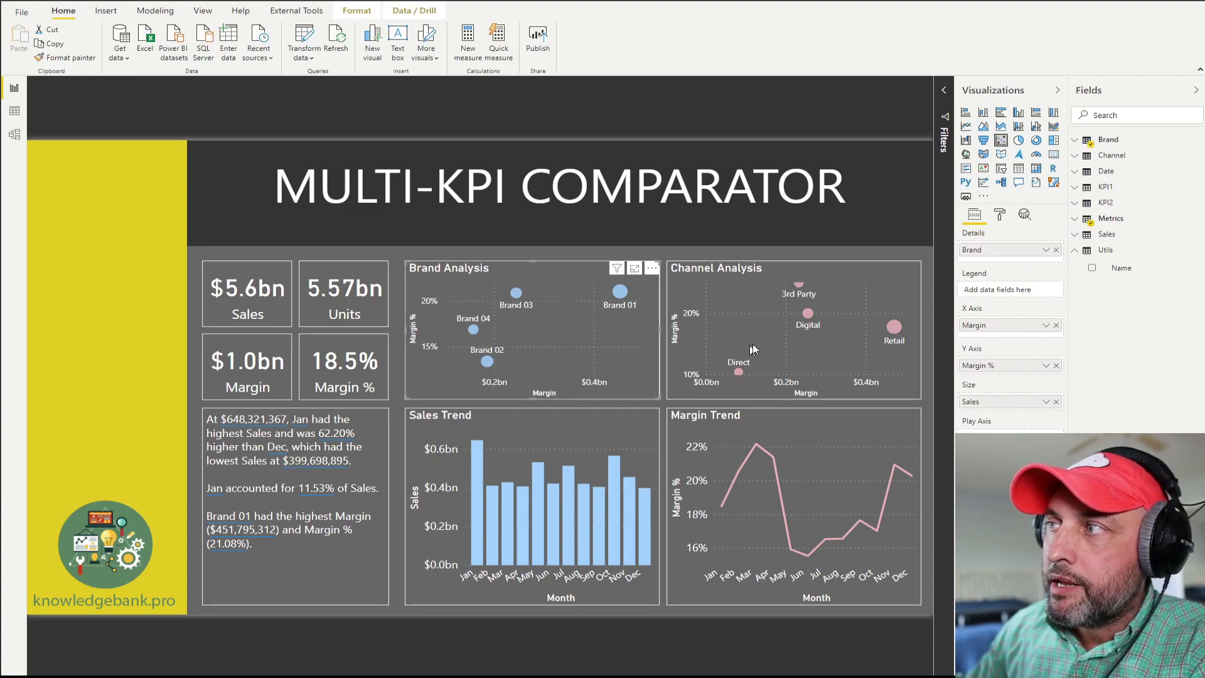
{"action": "left_click", "coordinate": [792, 337]}
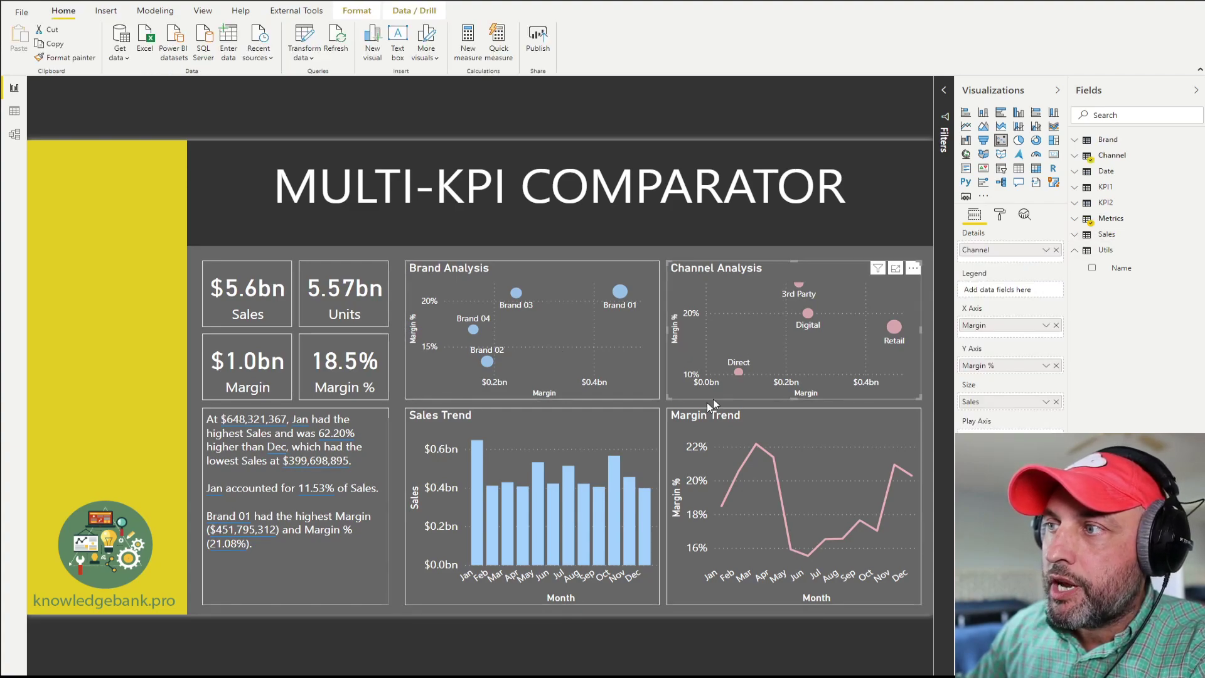
{"action": "left_click", "coordinate": [587, 434]}
{"action": "left_click", "coordinate": [830, 446]}
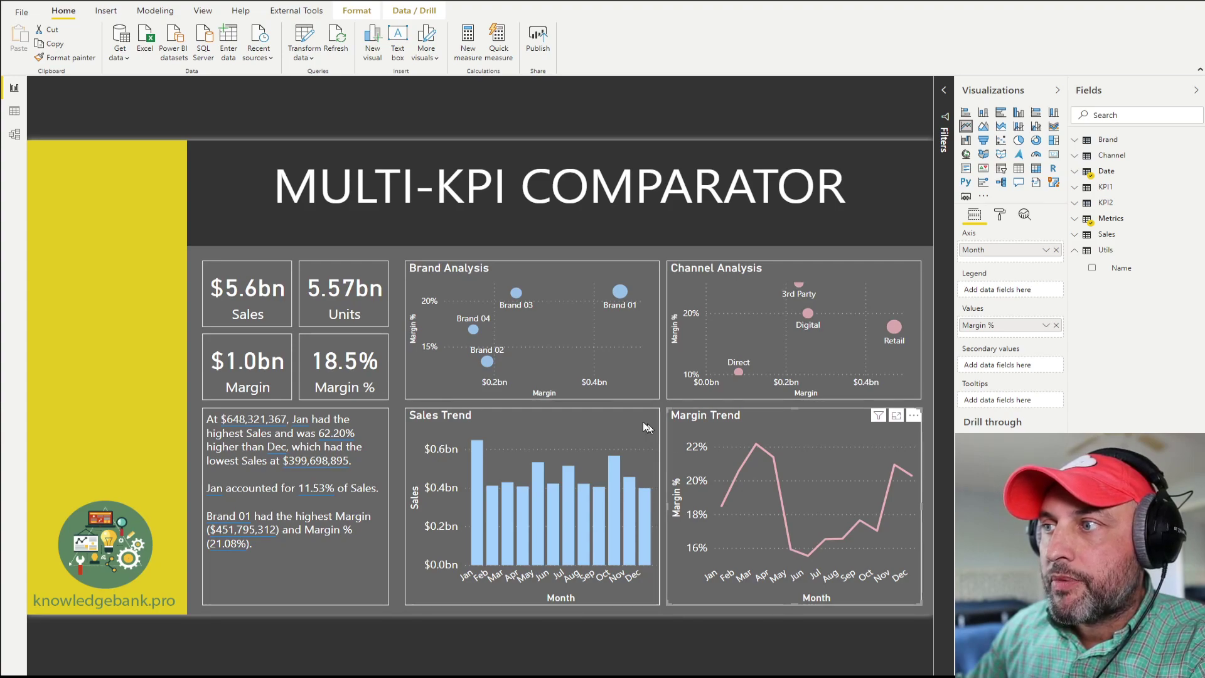
{"action": "mouse_move", "coordinate": [563, 492]}
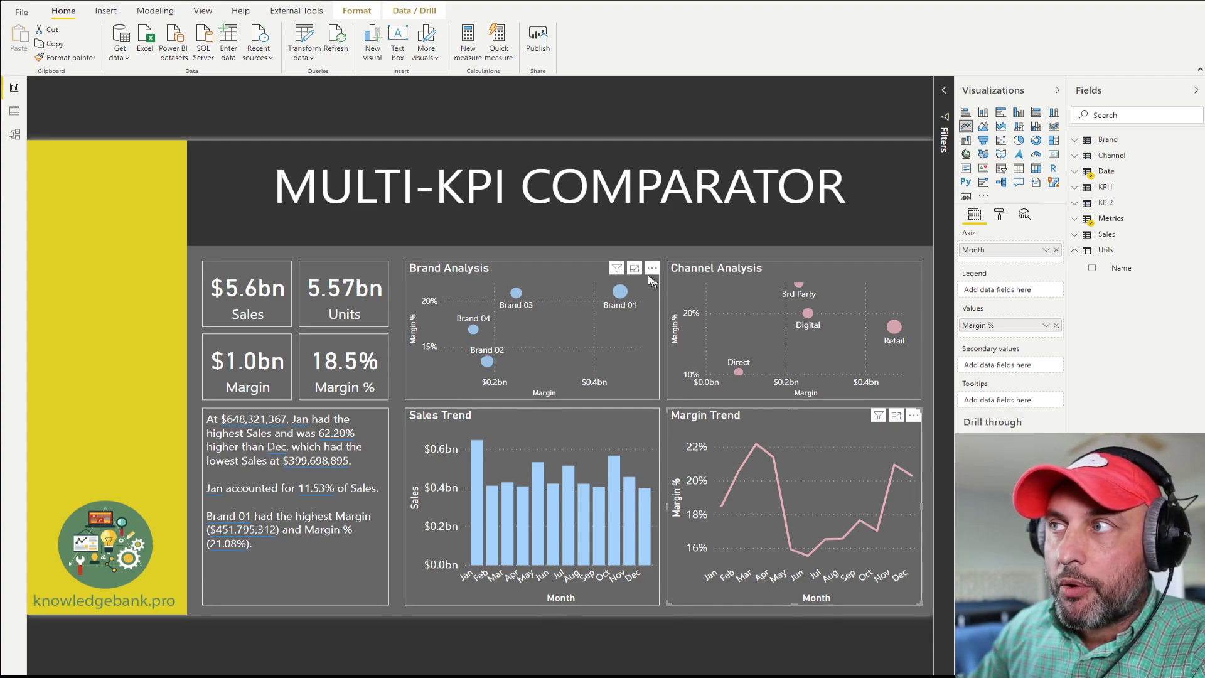
Step: Return to the Multi-KPI Comparator page with its Sales-bar and Margin % line chart
{"action": "mouse_move", "coordinate": [478, 502]}
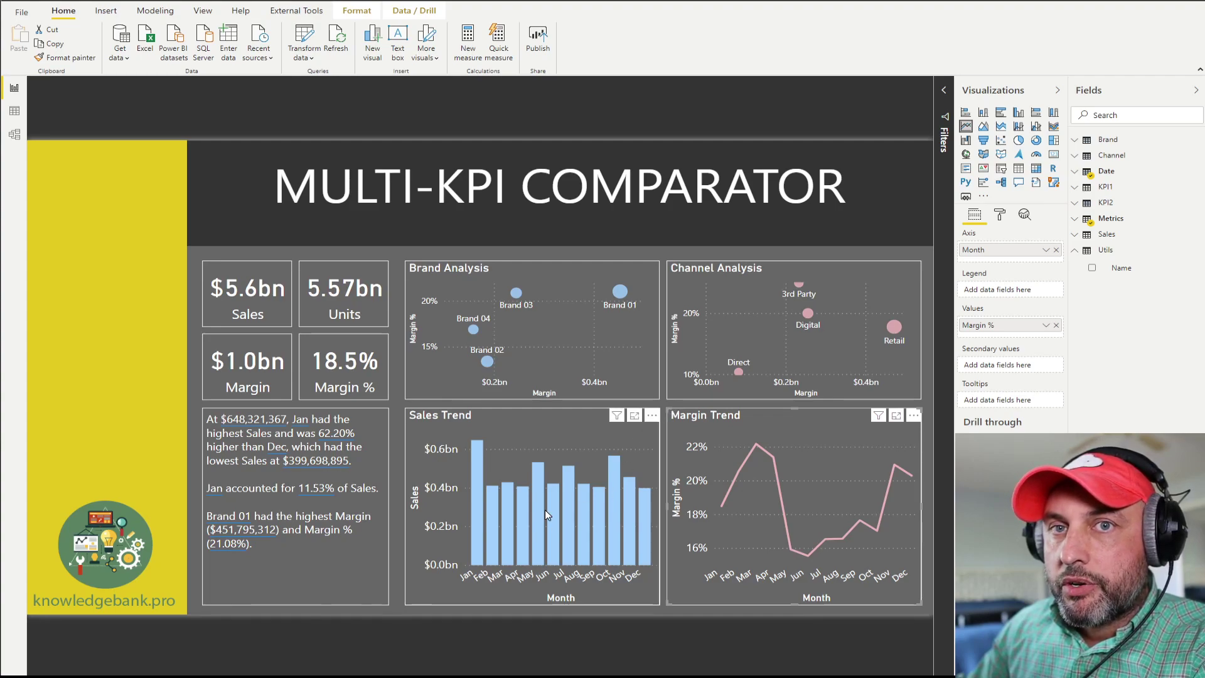
{"action": "mouse_move", "coordinate": [531, 553]}
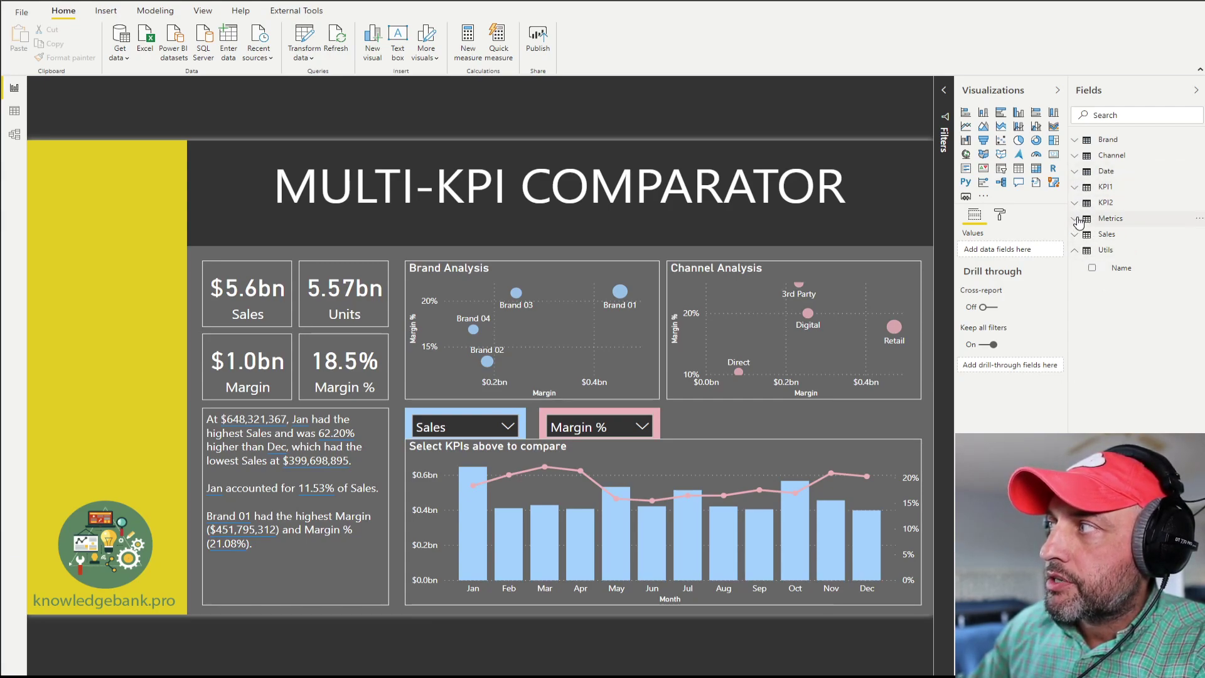
Step: Expand the Metrics table to list KPI1, KPI2, Margin, Margin %, Sales and Units, then deselect it
{"action": "left_click", "coordinate": [1078, 221]}
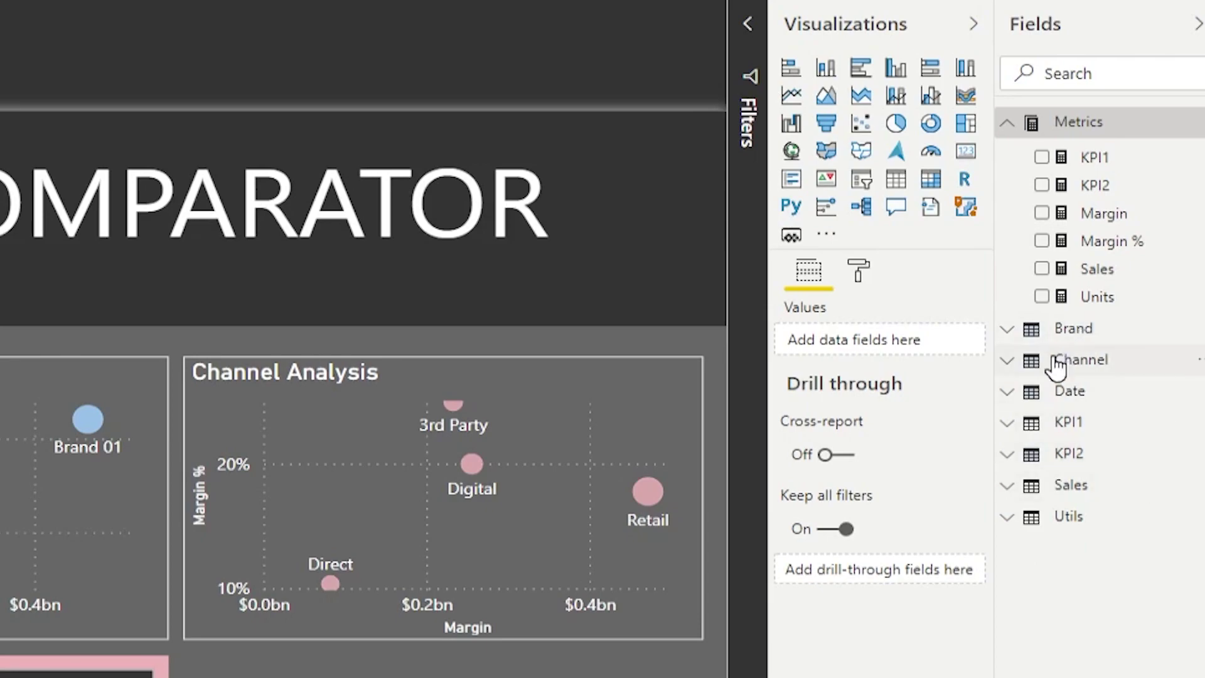
{"action": "left_click", "coordinate": [1069, 125]}
{"action": "mouse_move", "coordinate": [1101, 502]}
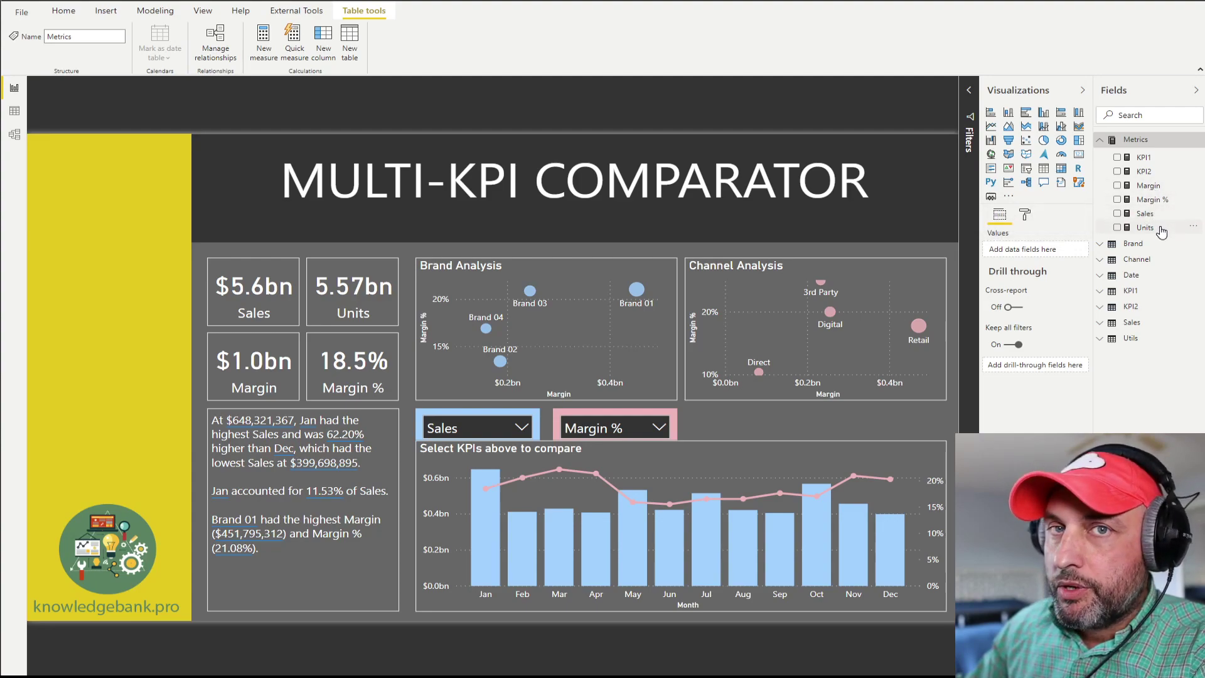
{"action": "key", "text": "Escape"}
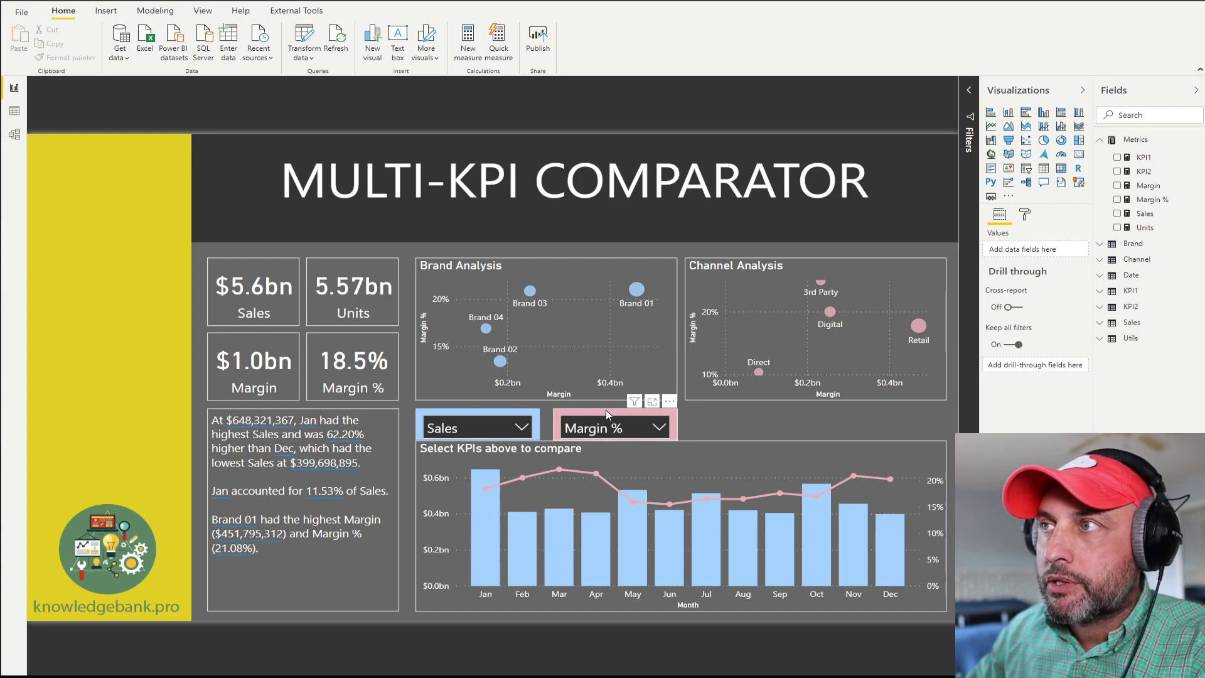
Step: Check both KPI slicer lists and select the comparator chart to show its Month, KPI1 and KPI2 fields
{"action": "left_click", "coordinate": [520, 427]}
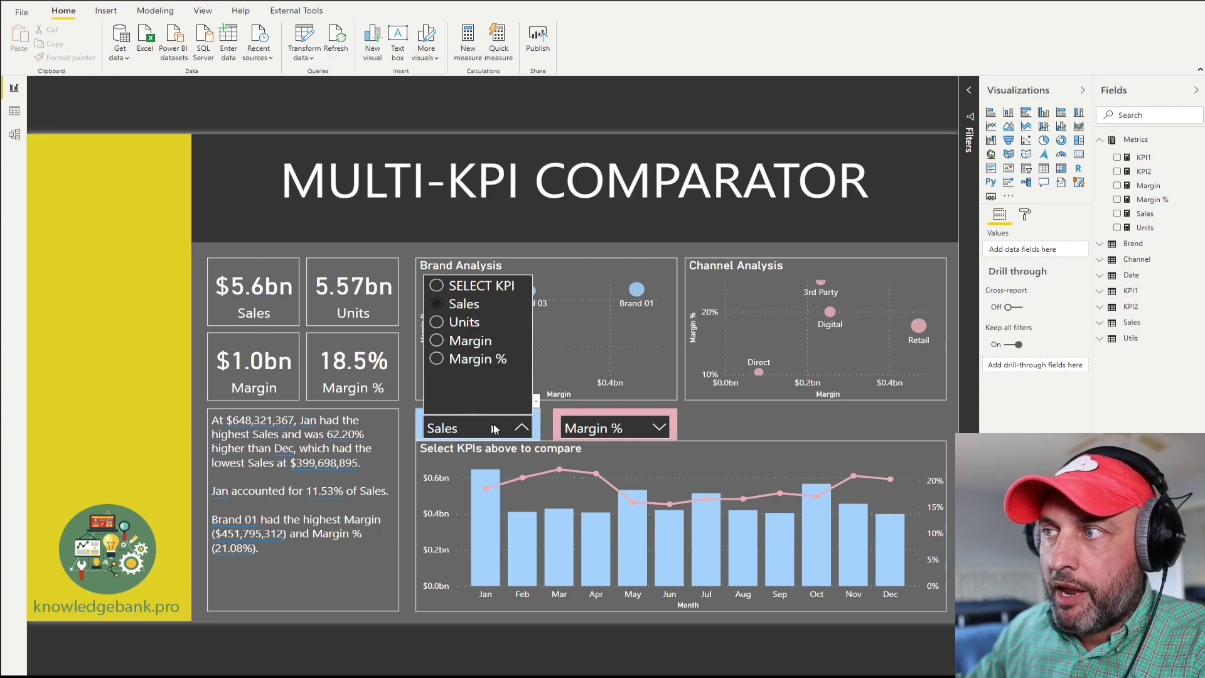
{"action": "left_click", "coordinate": [657, 427]}
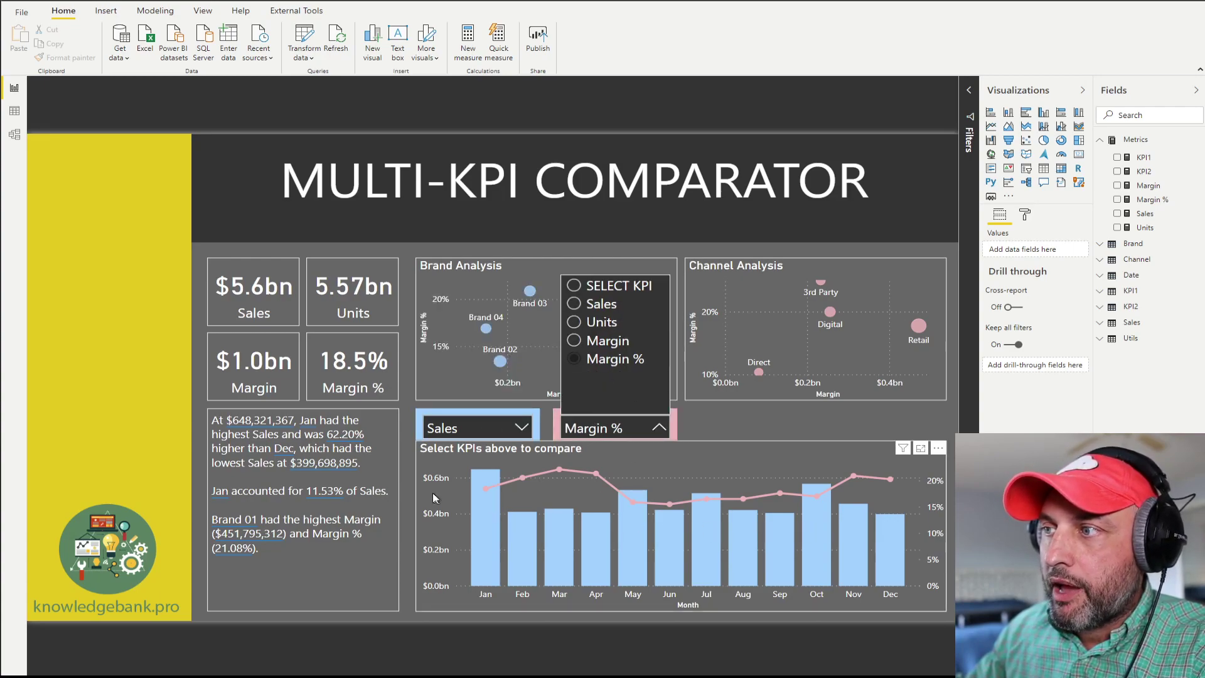
{"action": "left_click", "coordinate": [664, 480]}
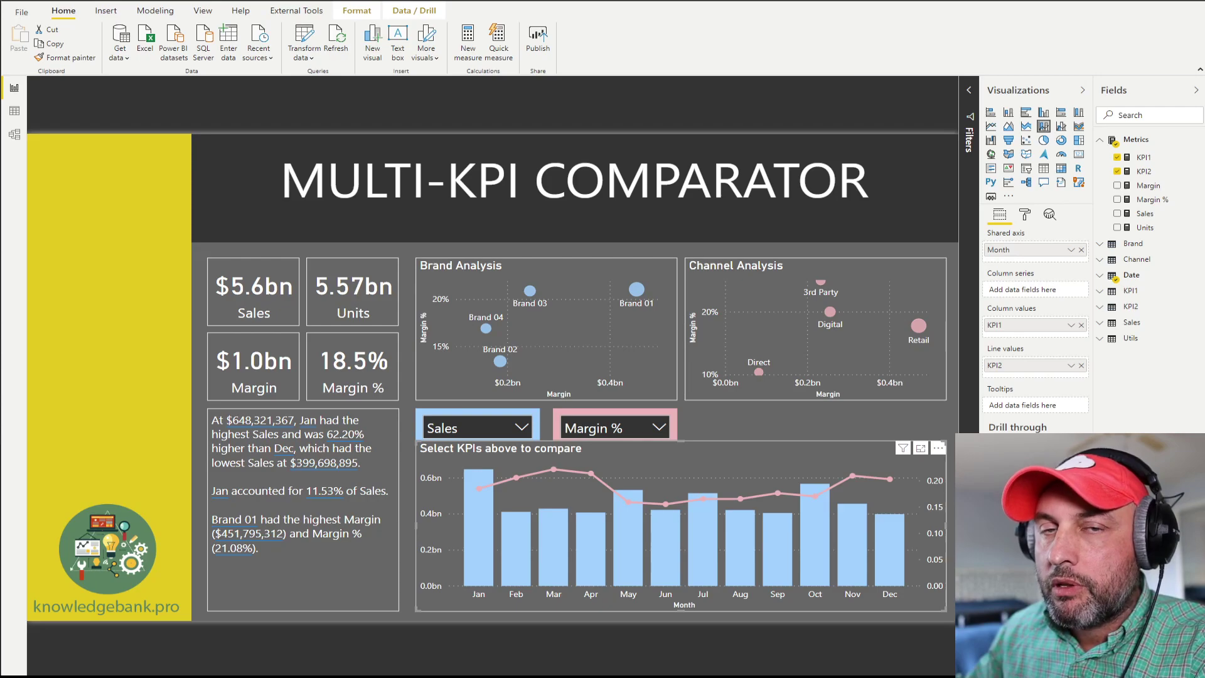
{"action": "left_click", "coordinate": [521, 428]}
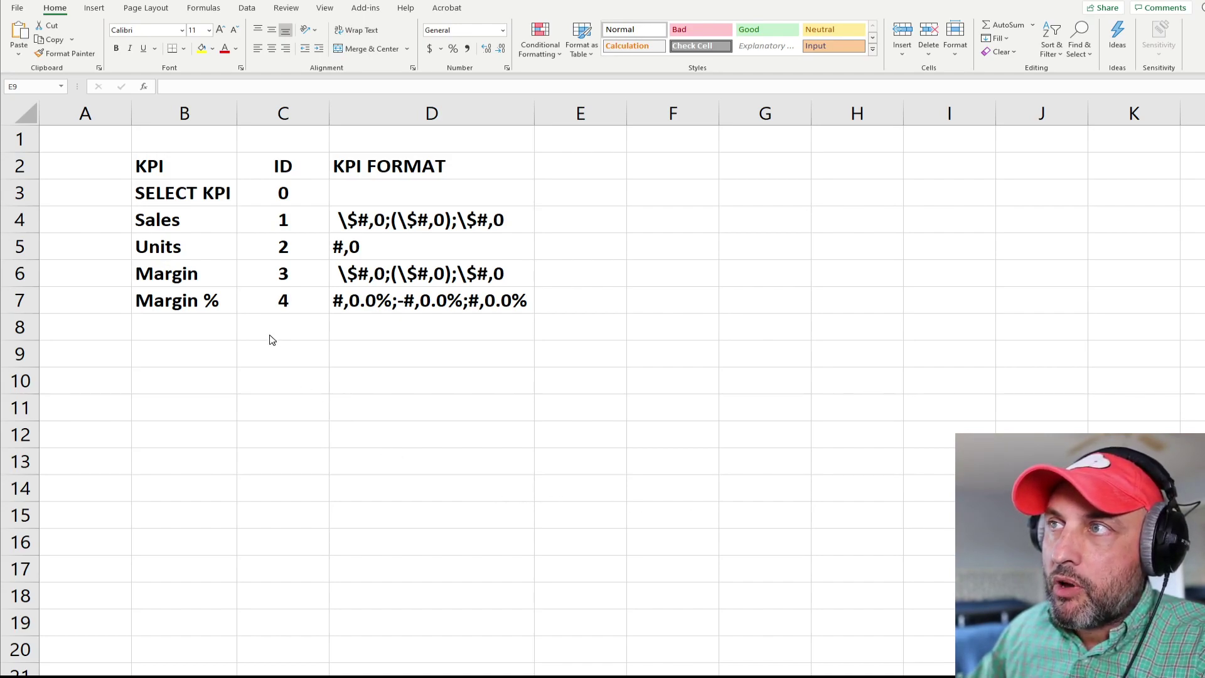
{"action": "left_click", "coordinate": [188, 166]}
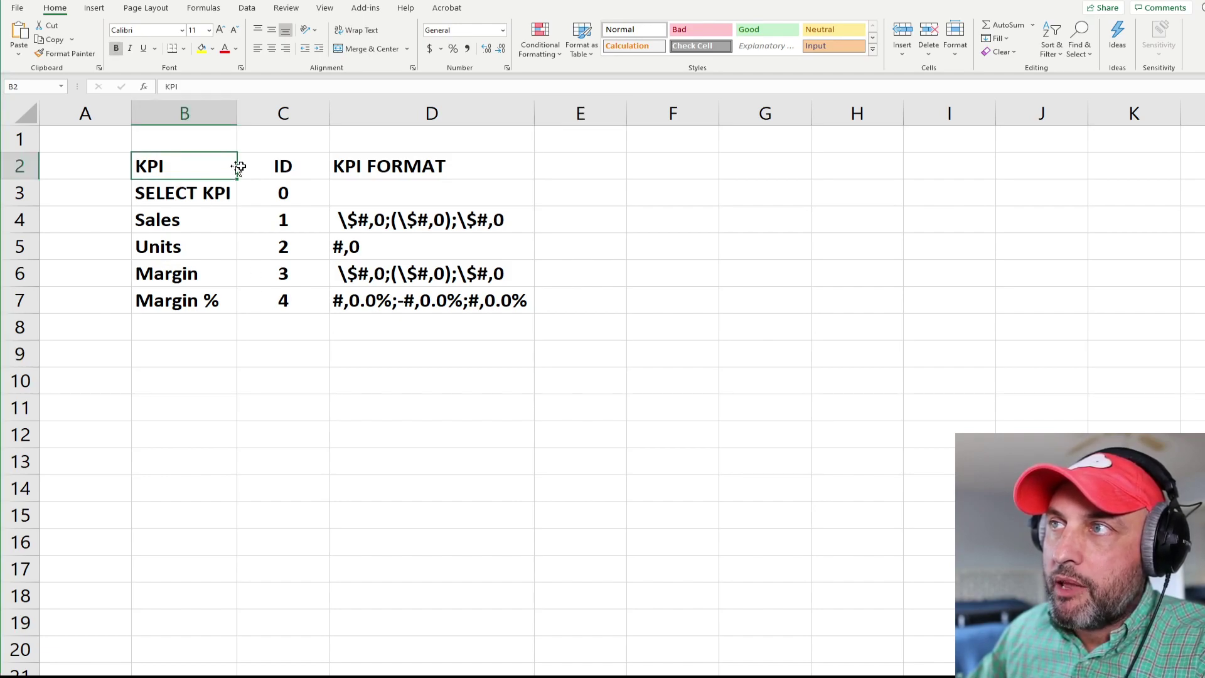
{"action": "left_click", "coordinate": [267, 166]}
{"action": "left_click", "coordinate": [408, 168]}
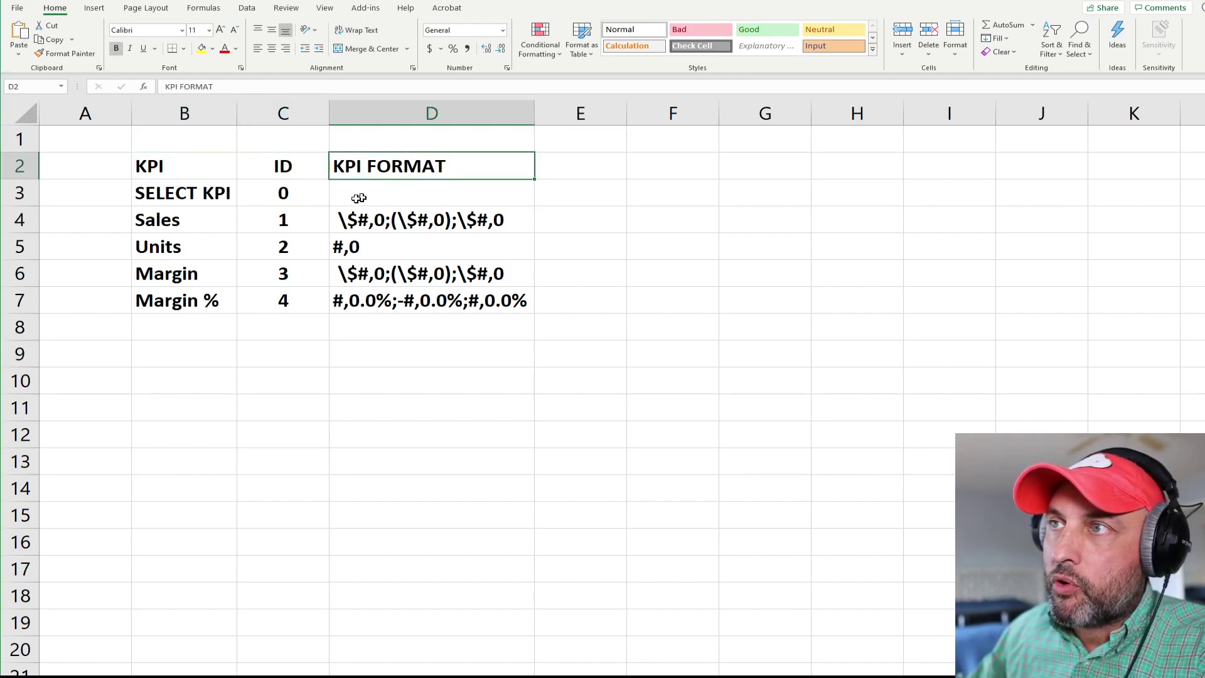
{"action": "left_click", "coordinate": [196, 194]}
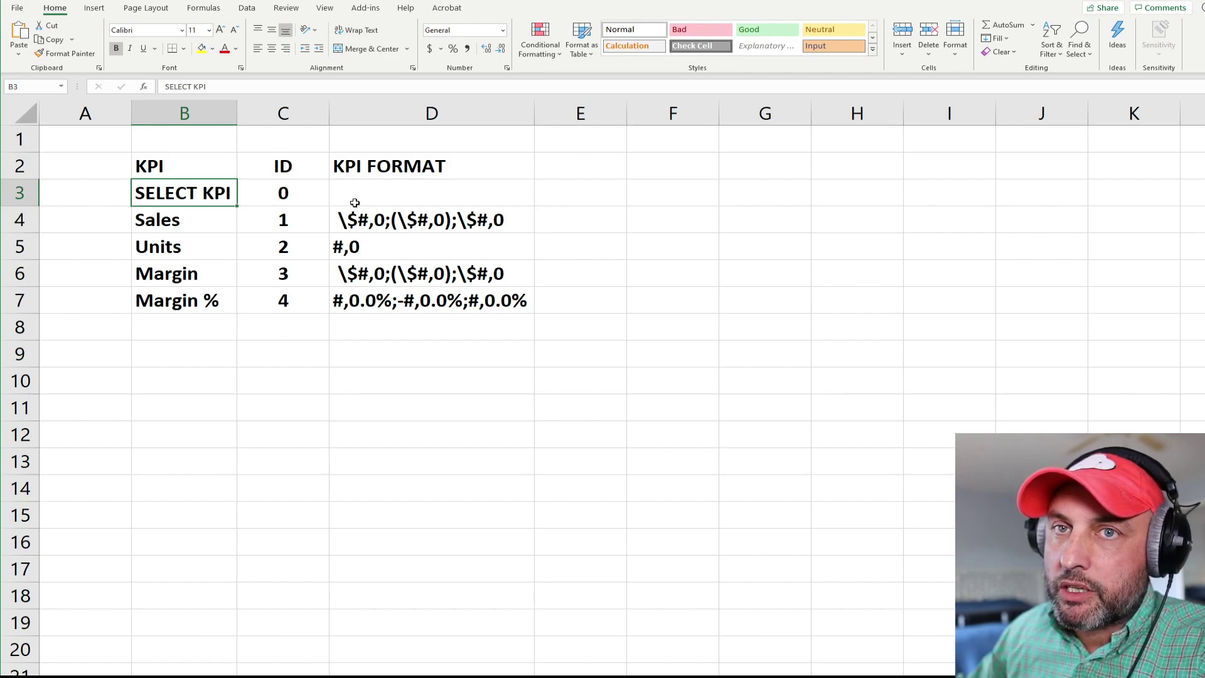
Step: Select the KPI names B4:B7 and IDs C4:C7, then inspect the Sales and Units format strings
{"action": "left_click_drag", "start_coordinate": [204, 224], "coordinate": [199, 300]}
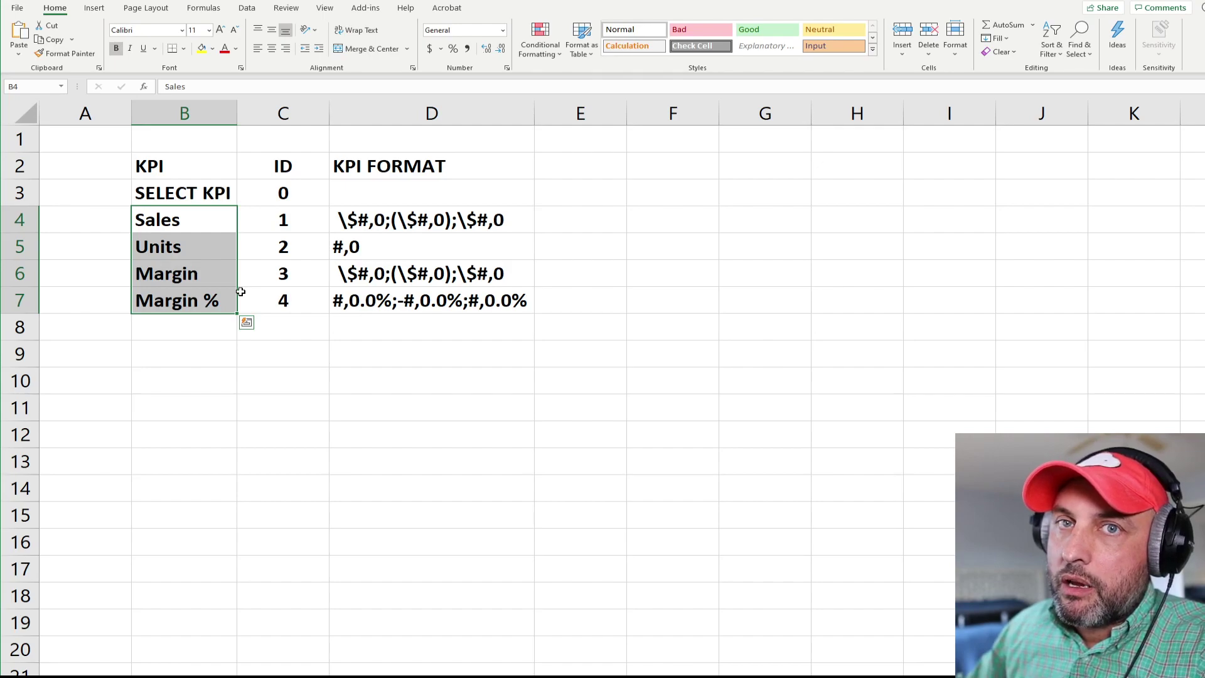
{"action": "left_click_drag", "start_coordinate": [302, 225], "coordinate": [291, 299]}
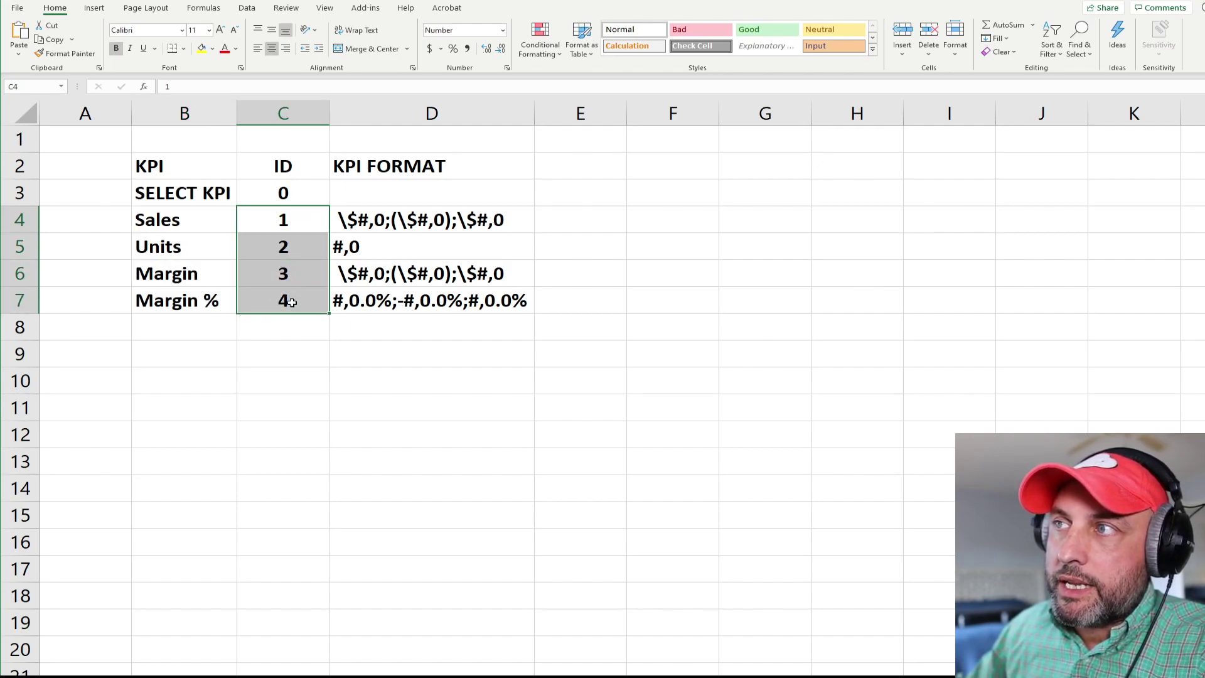
{"action": "left_click", "coordinate": [408, 218]}
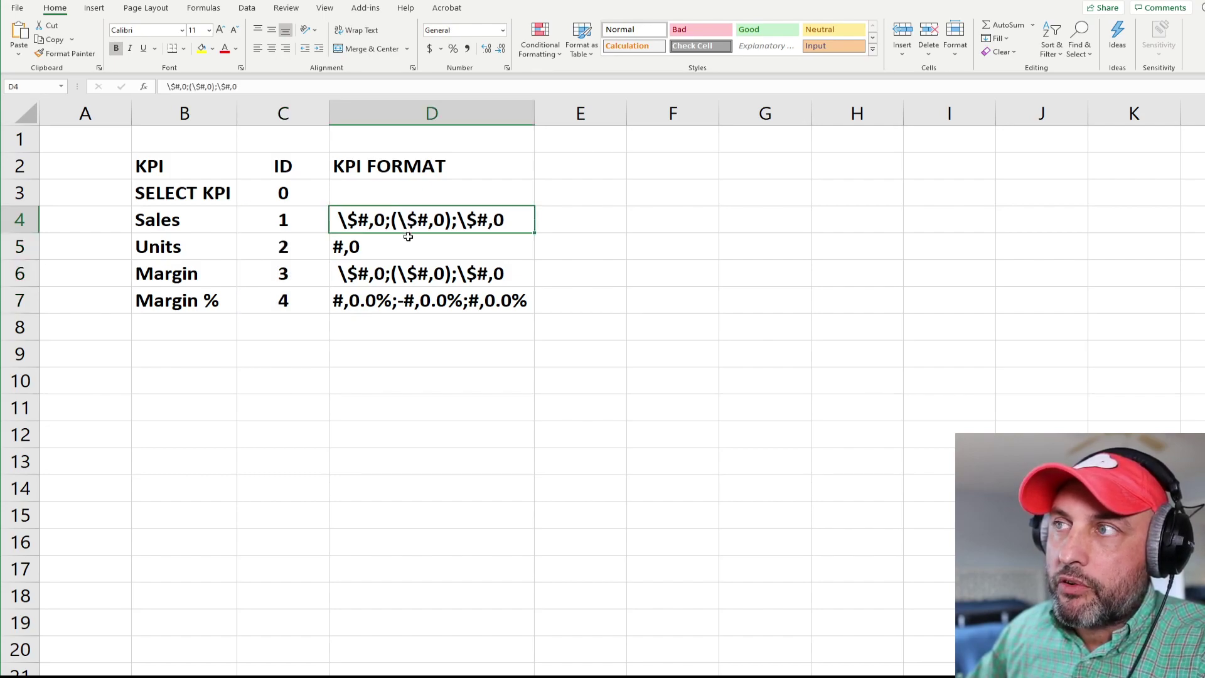
{"action": "left_click", "coordinate": [408, 245]}
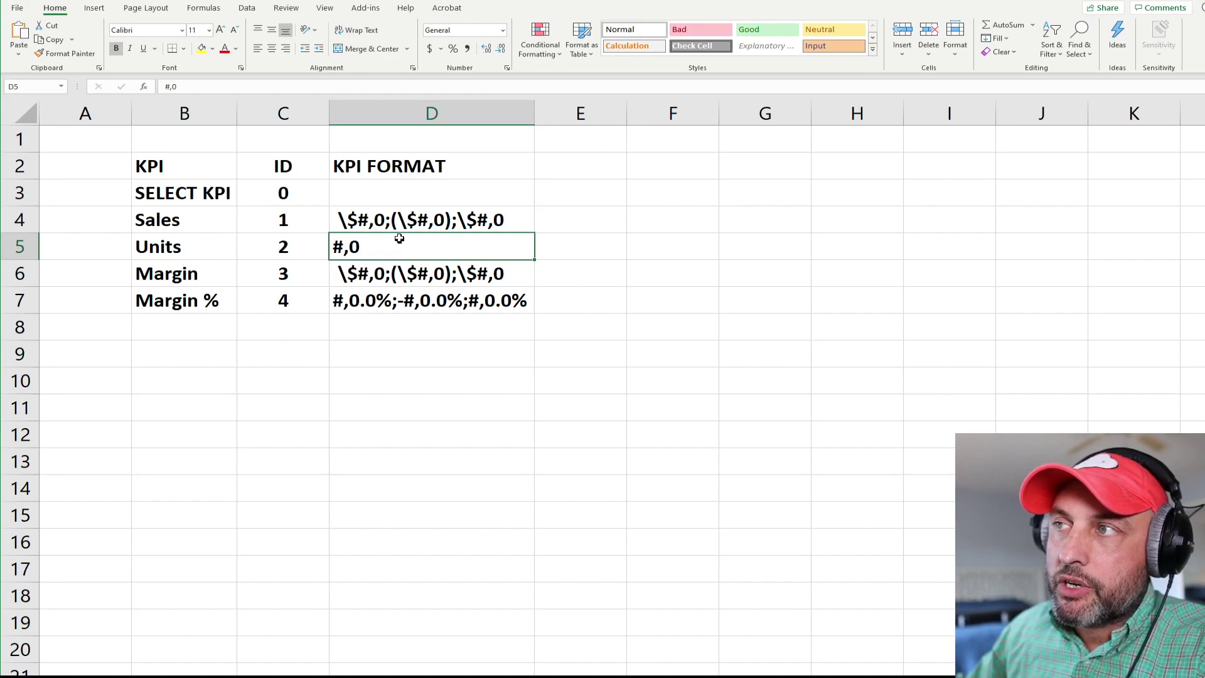
Step: Walk through the Sales, Units, Margin and Margin % rows of the KPI table
{"action": "left_click", "coordinate": [197, 222]}
{"action": "left_click", "coordinate": [196, 244]}
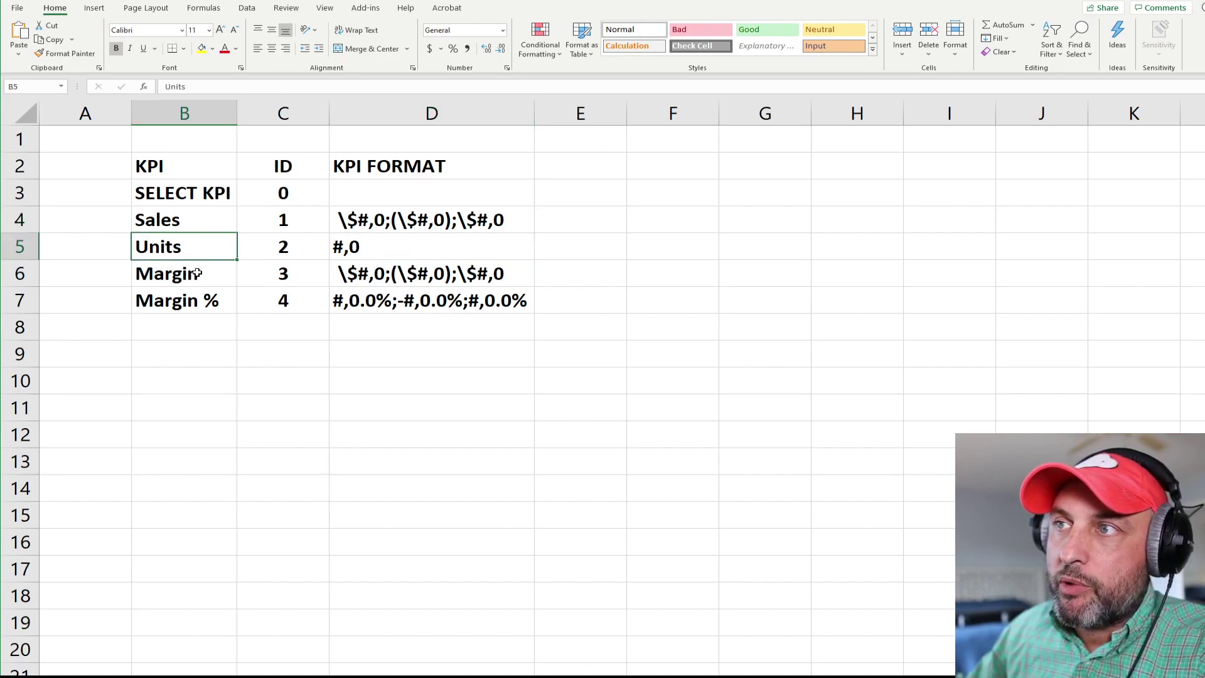
{"action": "left_click", "coordinate": [197, 273]}
{"action": "left_click", "coordinate": [203, 303]}
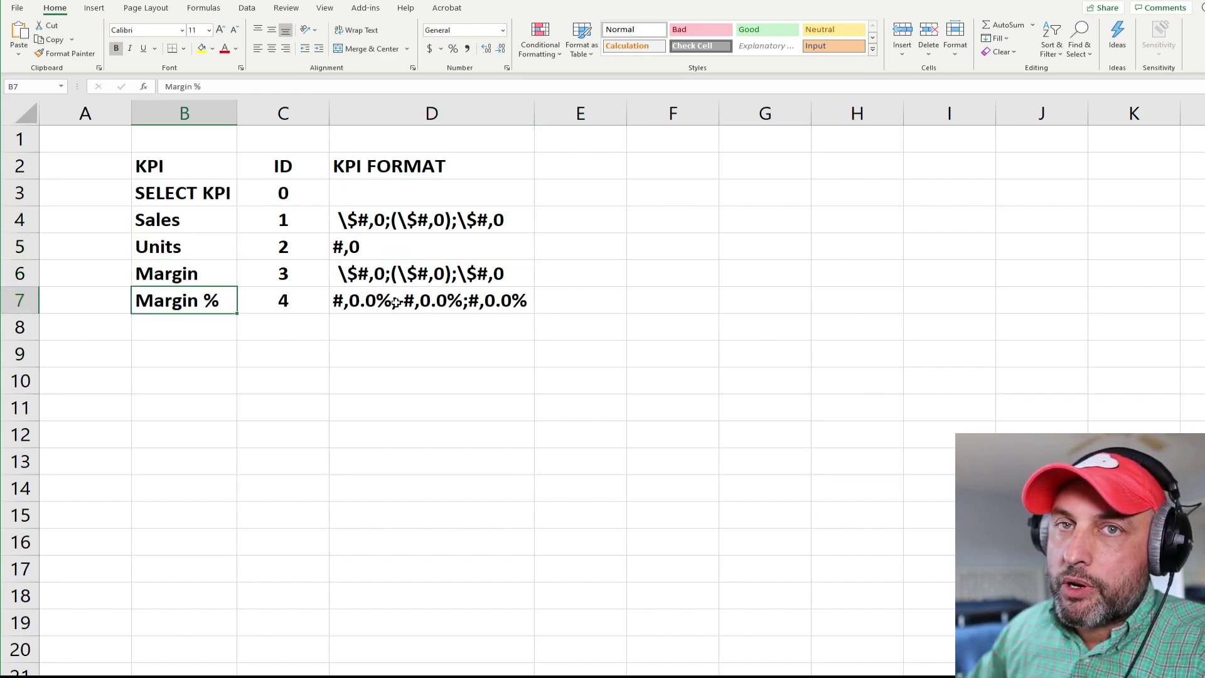
{"action": "left_click", "coordinate": [200, 220]}
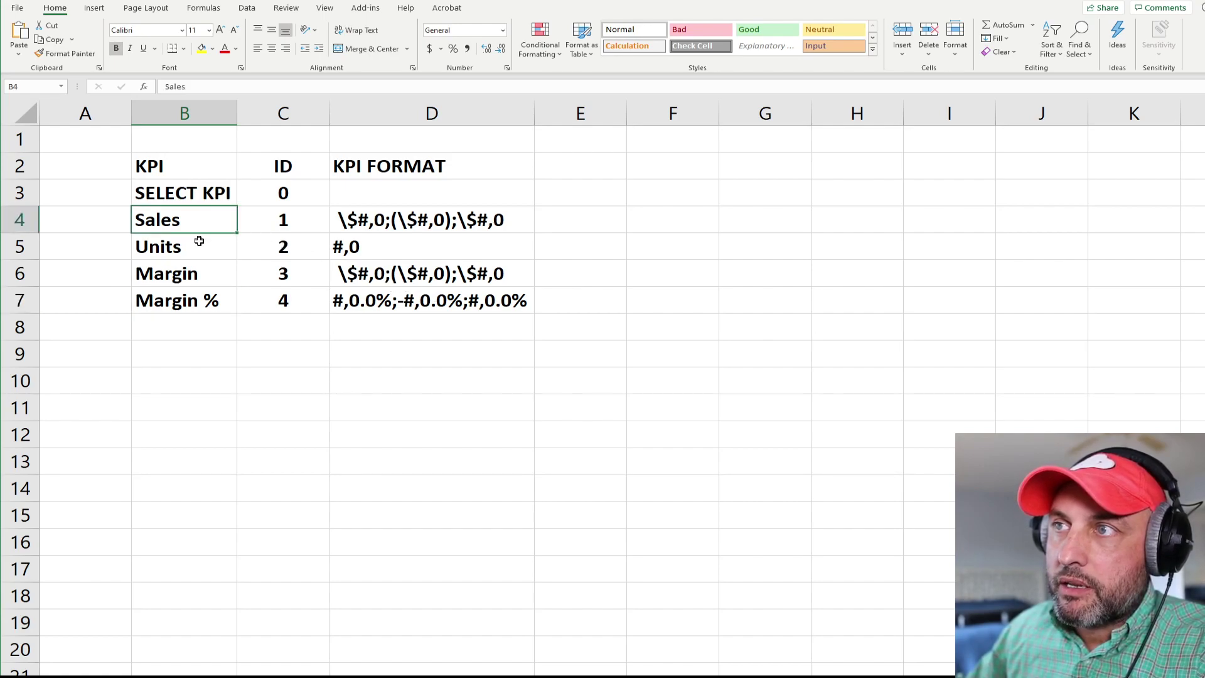
{"action": "left_click", "coordinate": [199, 271]}
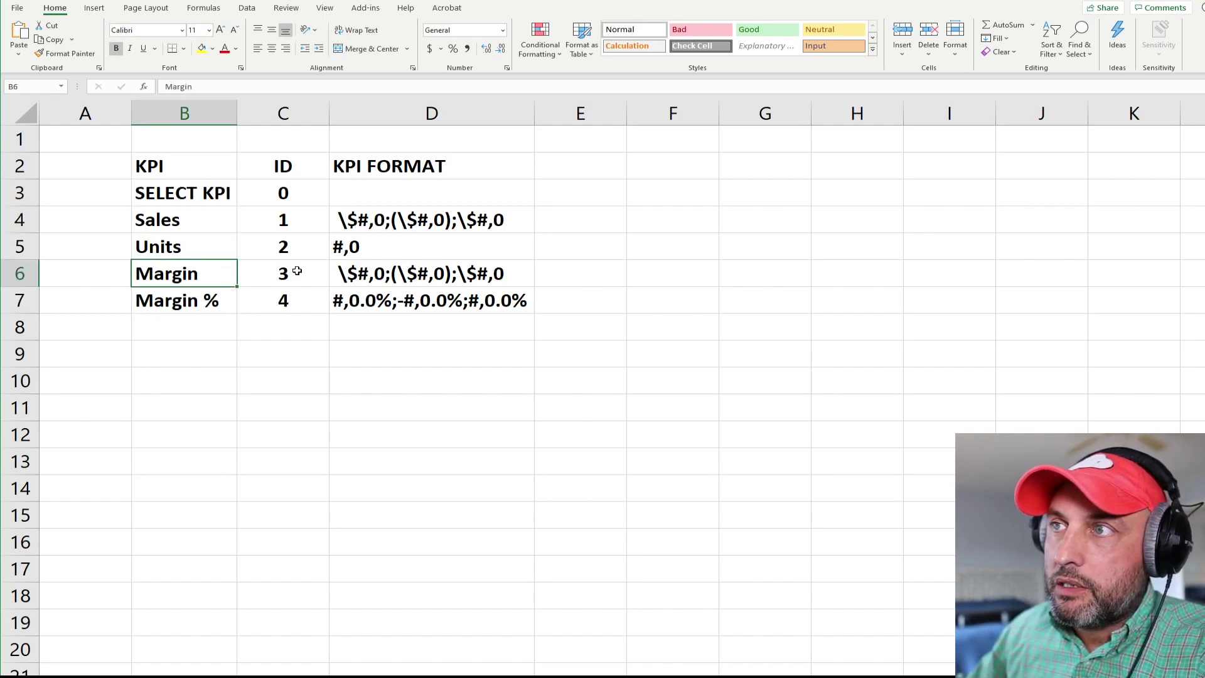
{"action": "left_click", "coordinate": [202, 245]}
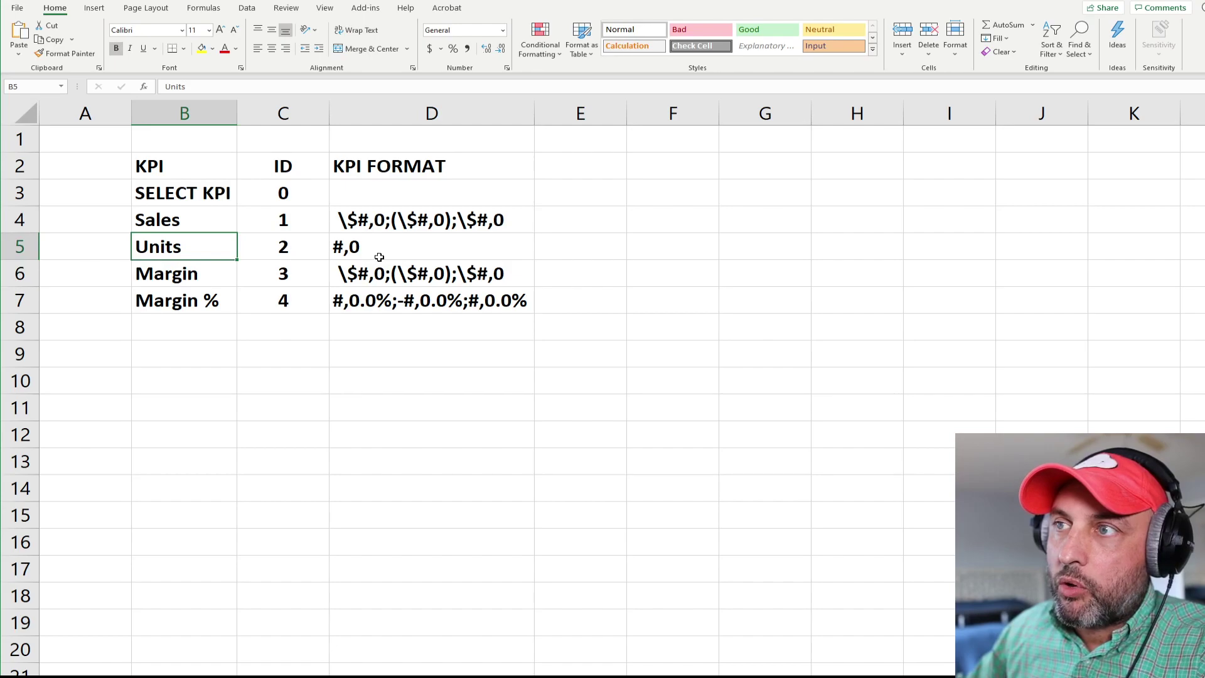
{"action": "left_click", "coordinate": [201, 304]}
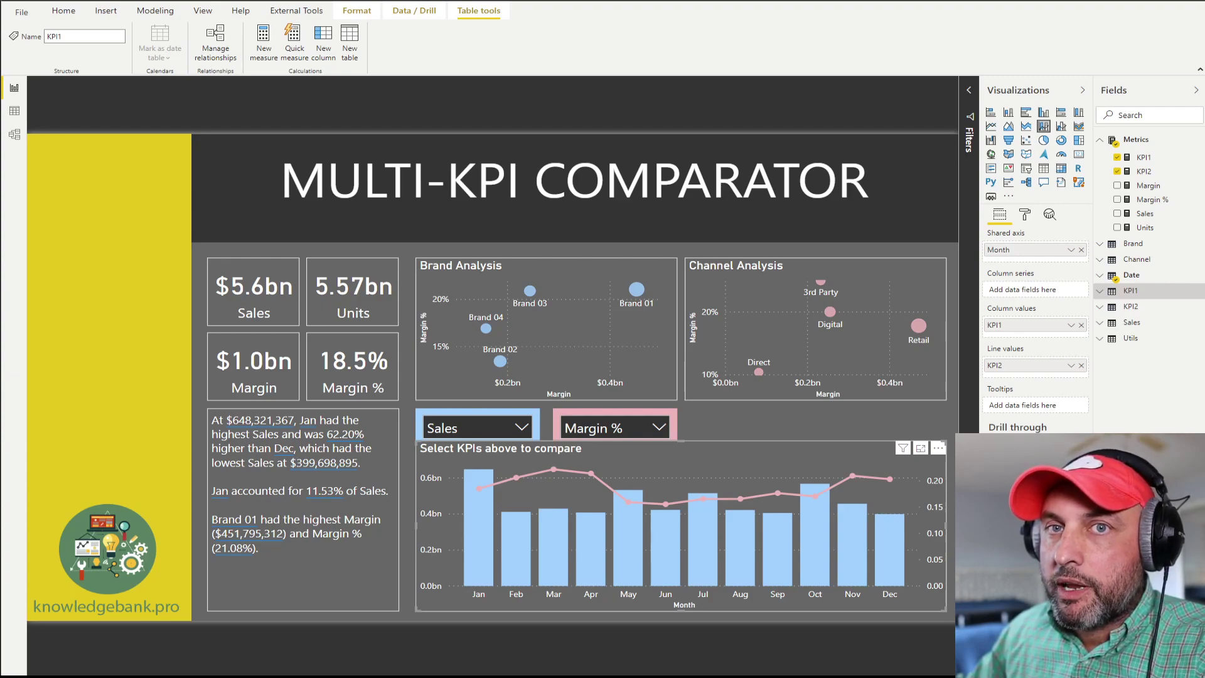
Step: Sort the KPI2 table's KPI column by ID, then select the Sales slicer
{"action": "left_click", "coordinate": [1130, 306]}
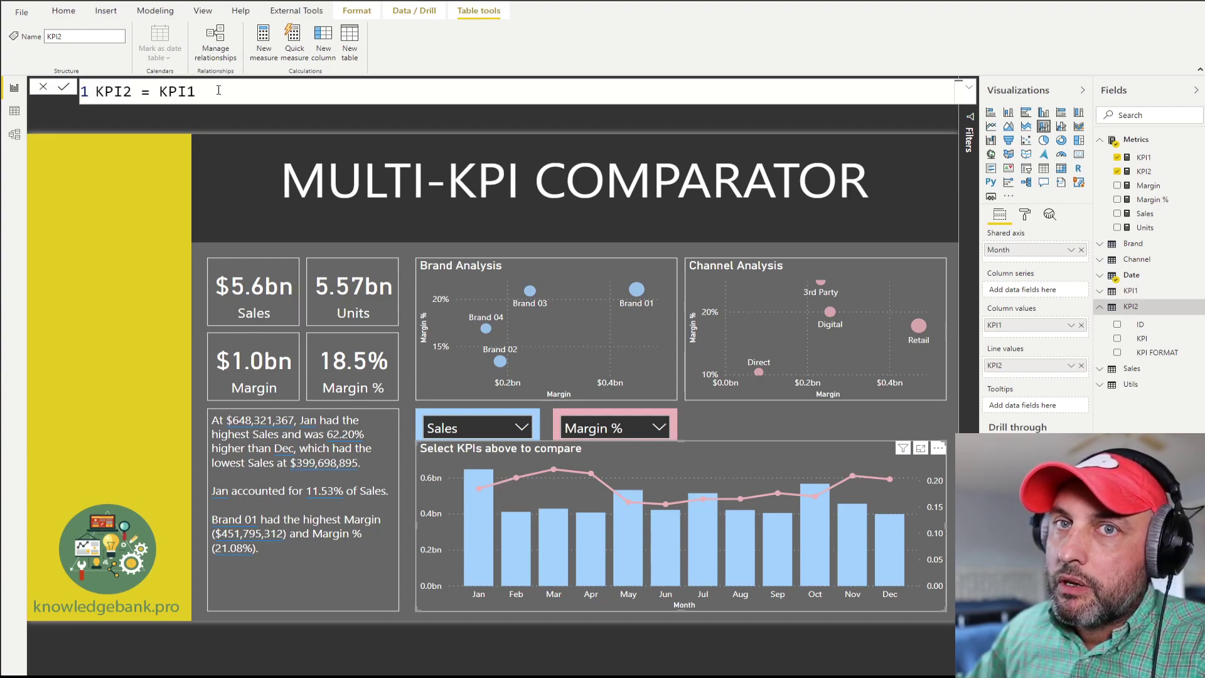
{"action": "left_click", "coordinate": [155, 11]}
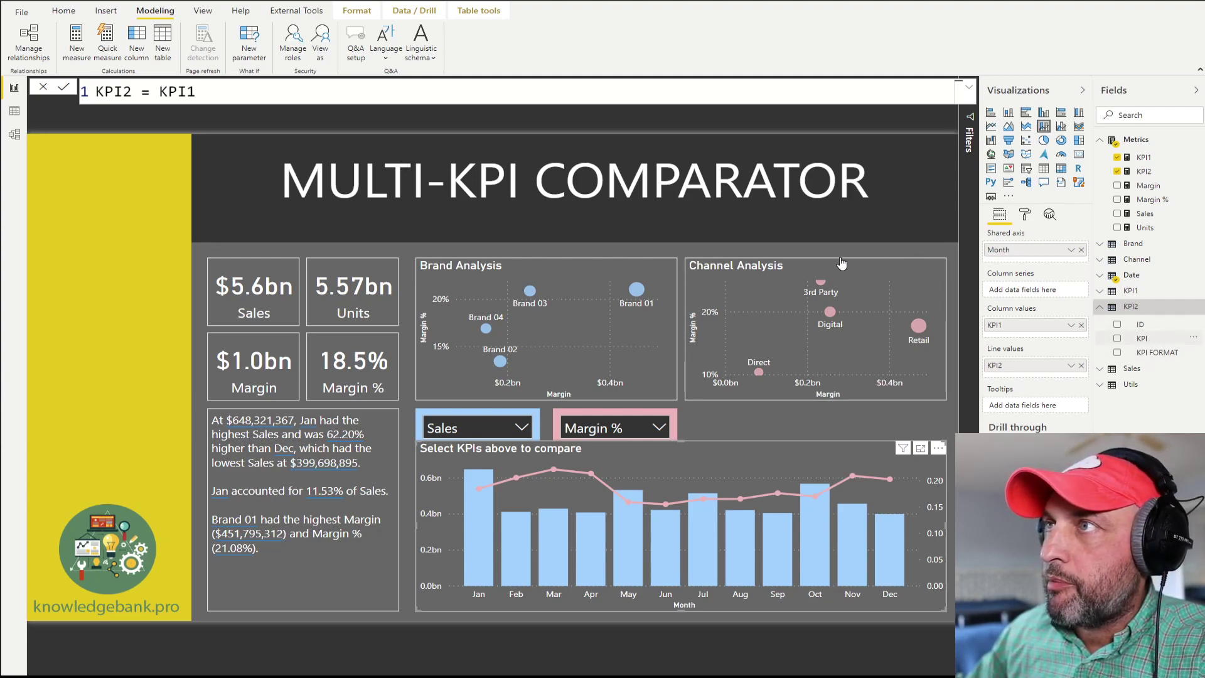
{"action": "left_click", "coordinate": [1148, 339]}
{"action": "left_click", "coordinate": [466, 59]}
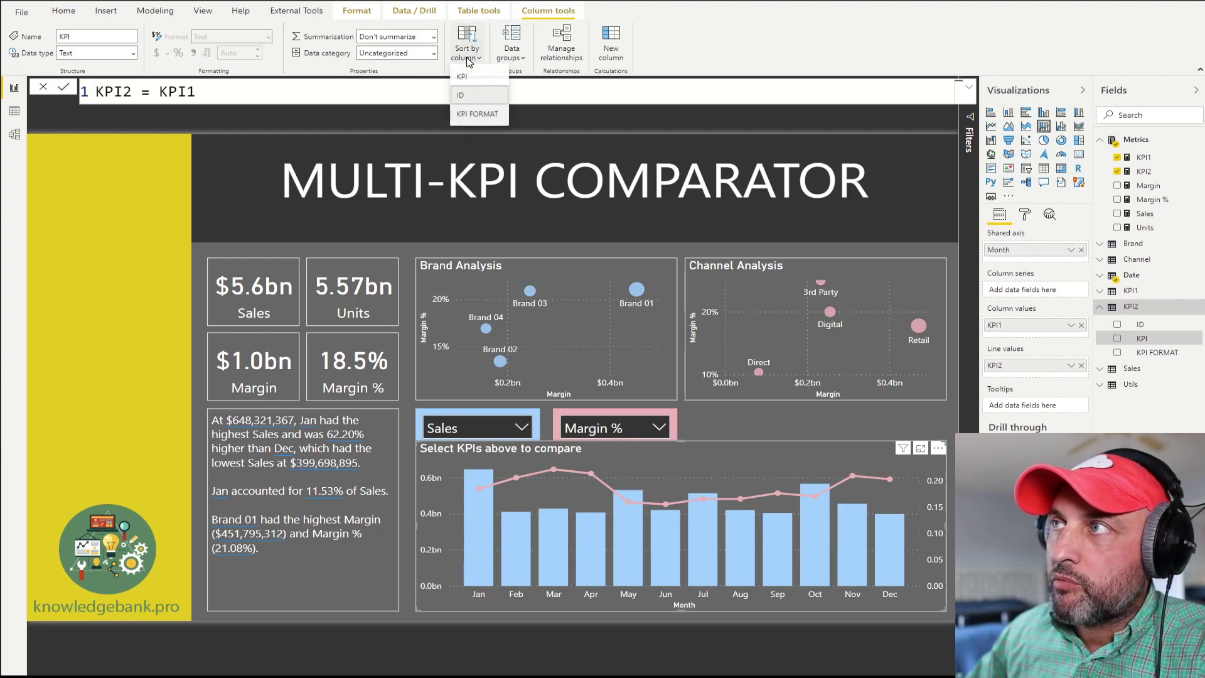
{"action": "left_click", "coordinate": [478, 96]}
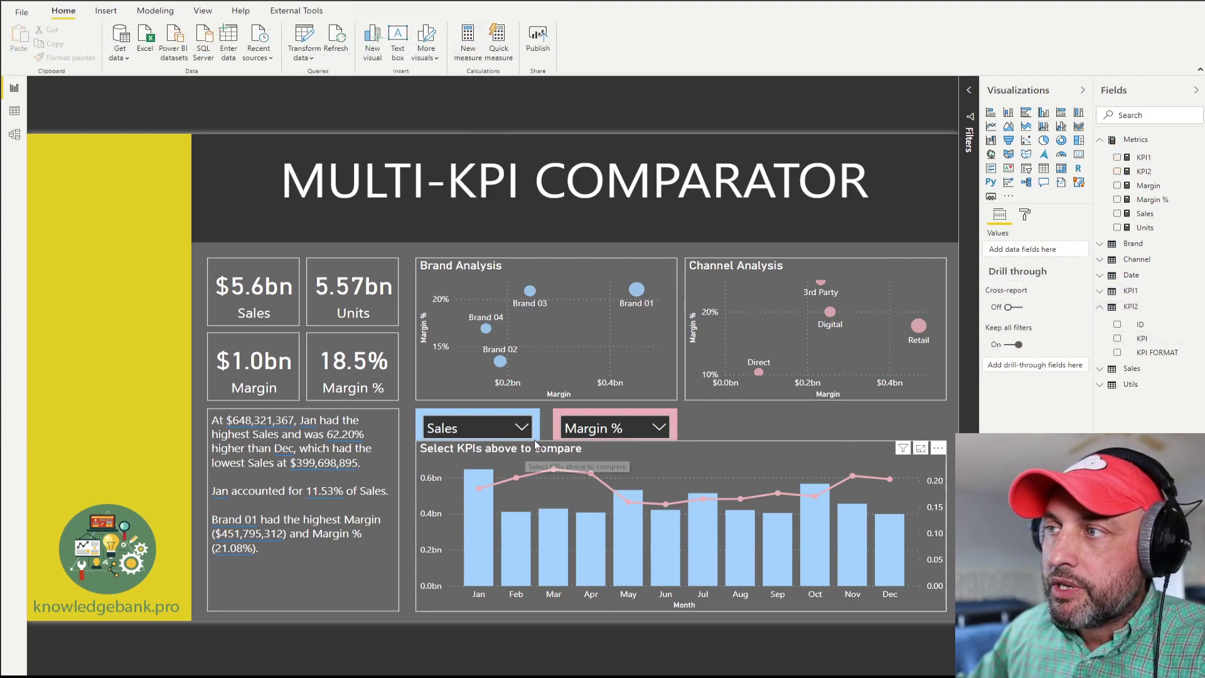
{"action": "left_click", "coordinate": [496, 427]}
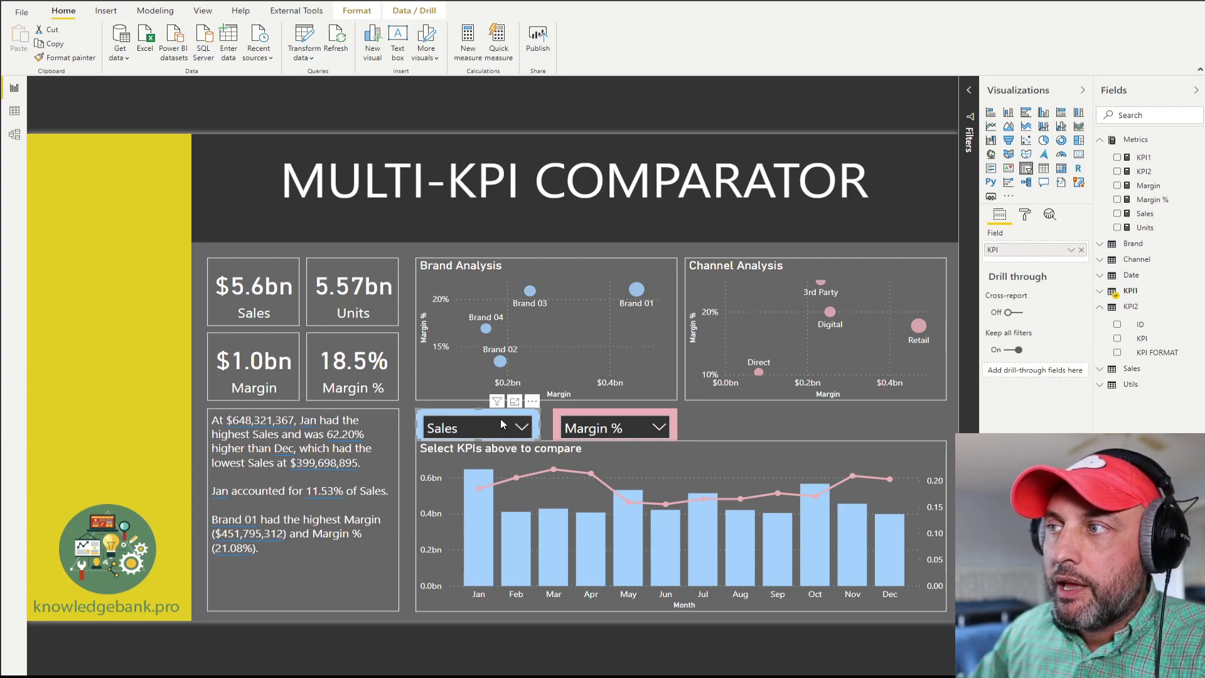
{"action": "left_click", "coordinate": [527, 431]}
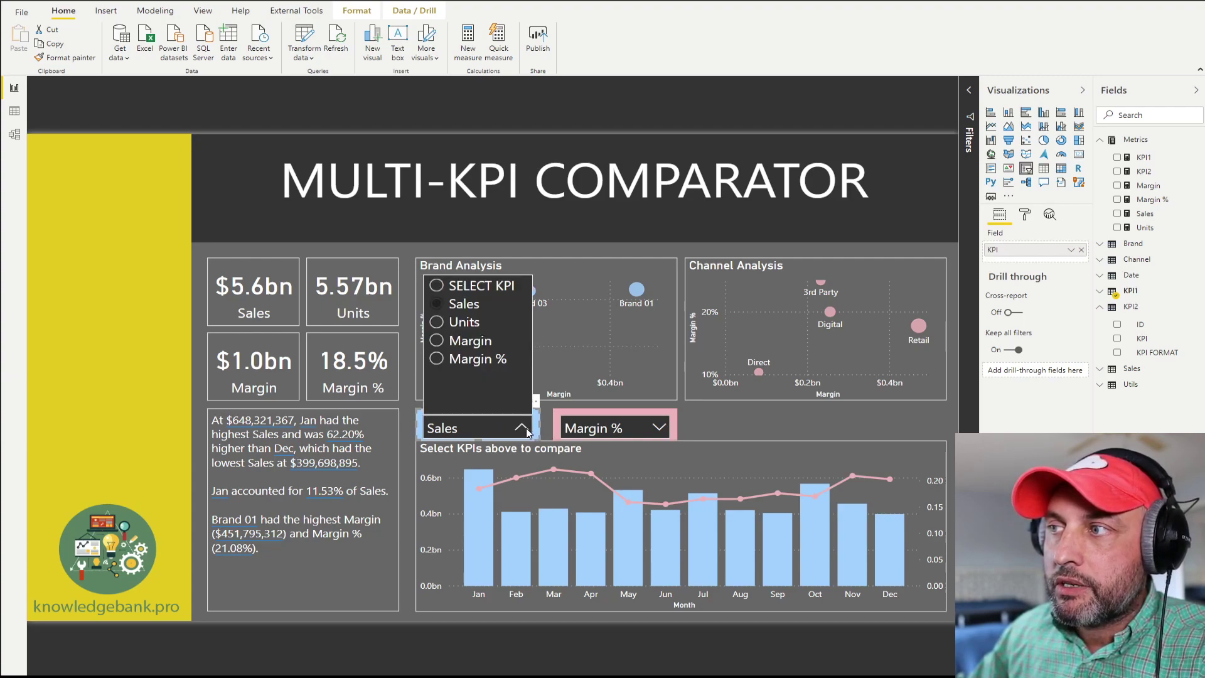
{"action": "left_click", "coordinate": [587, 413]}
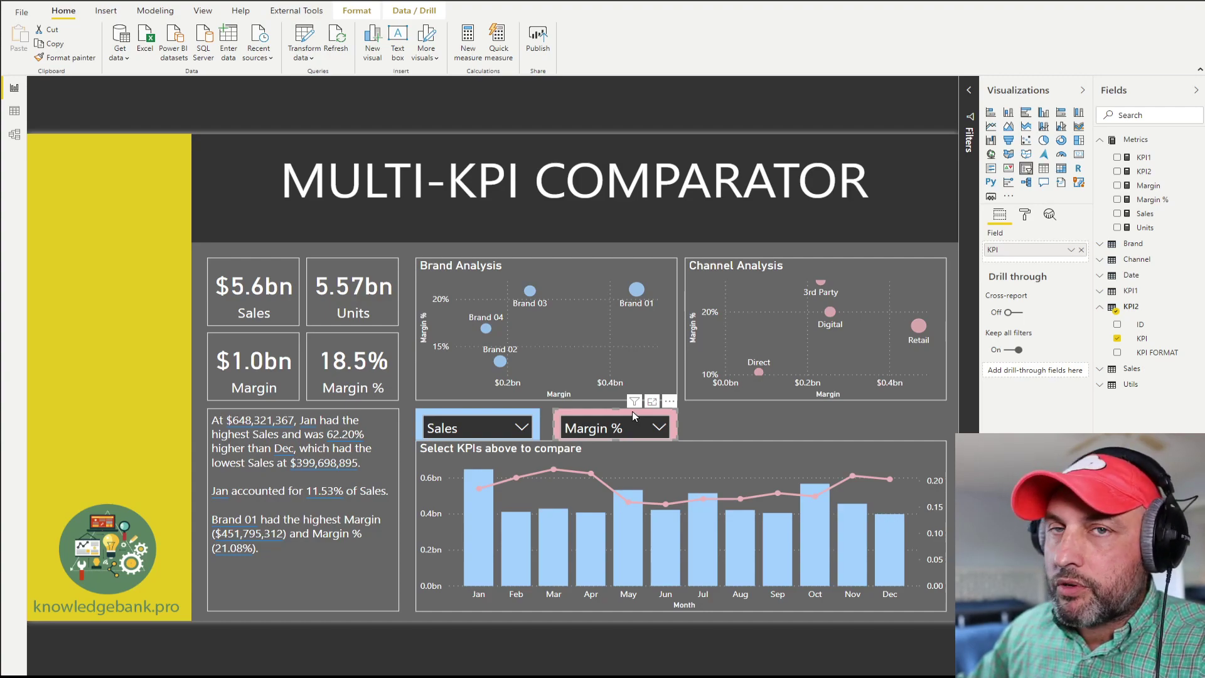
{"action": "left_click", "coordinate": [740, 454]}
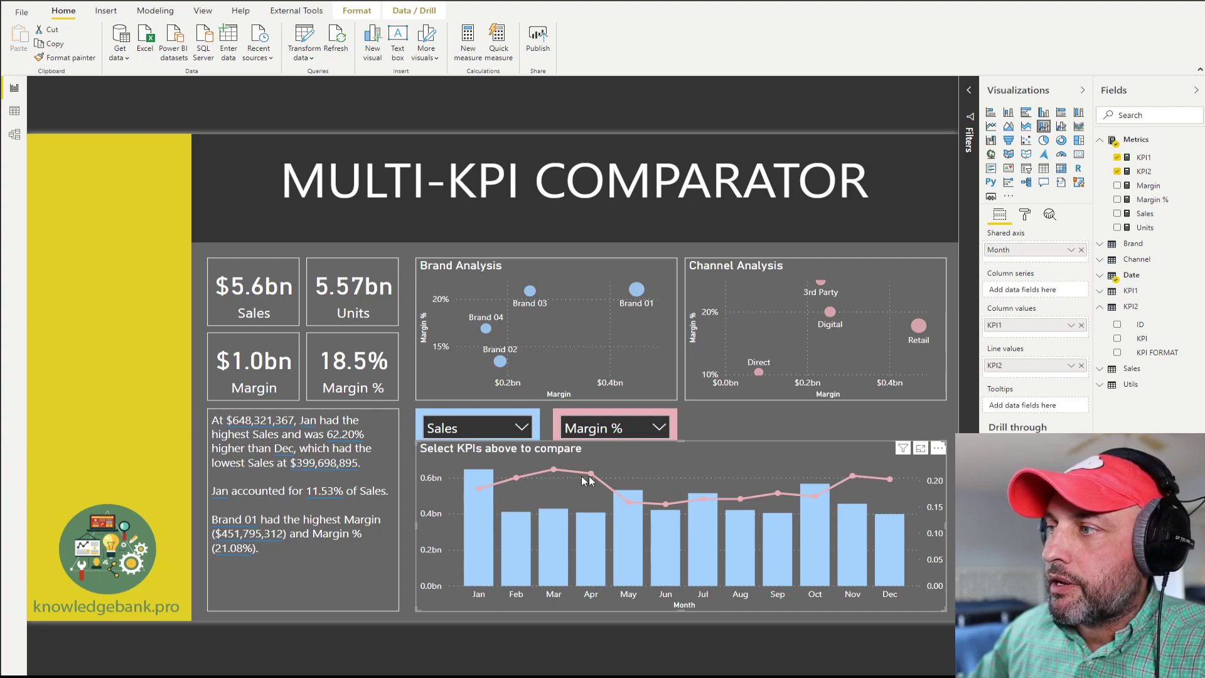
Step: Set the first KPI slicer to Units and the second to Sales
{"action": "left_click", "coordinate": [521, 427]}
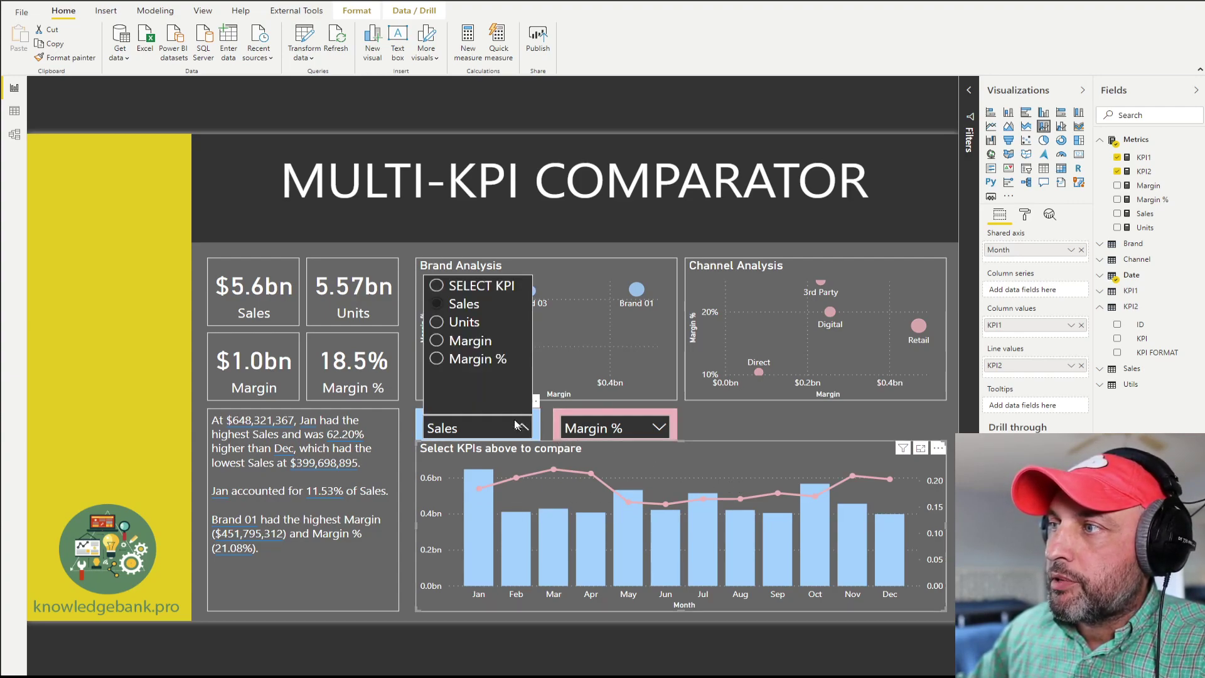
{"action": "left_click", "coordinate": [465, 323]}
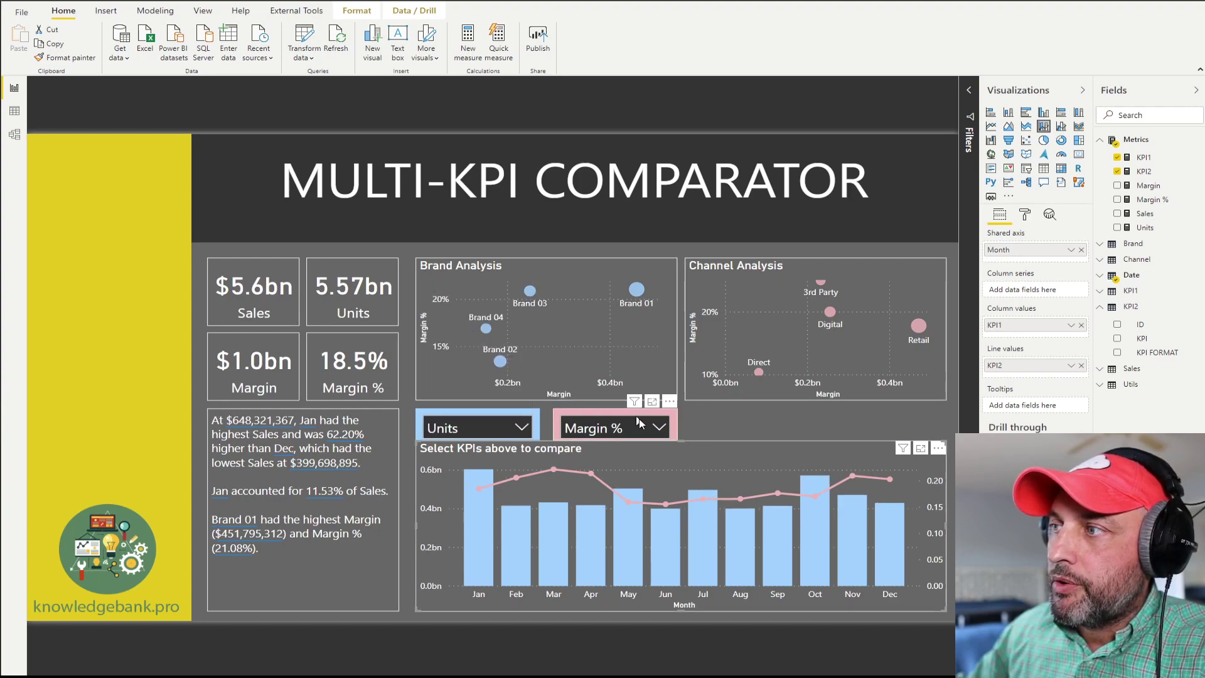
{"action": "left_click", "coordinate": [659, 427]}
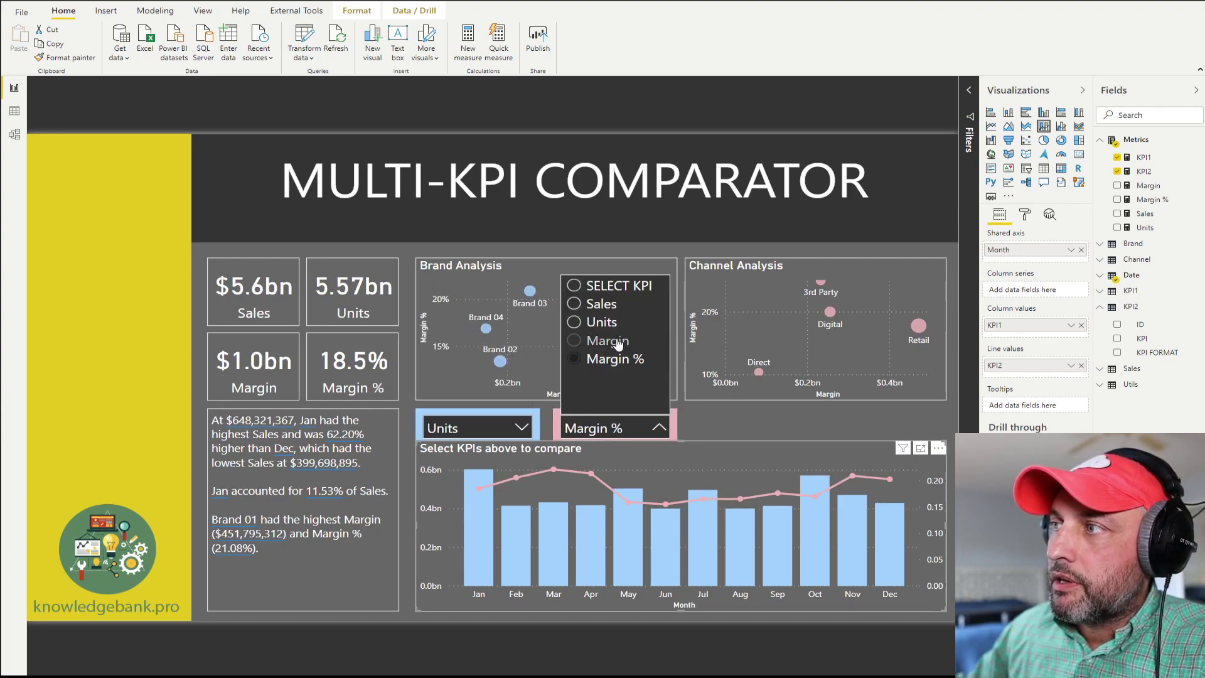
{"action": "left_click", "coordinate": [596, 304]}
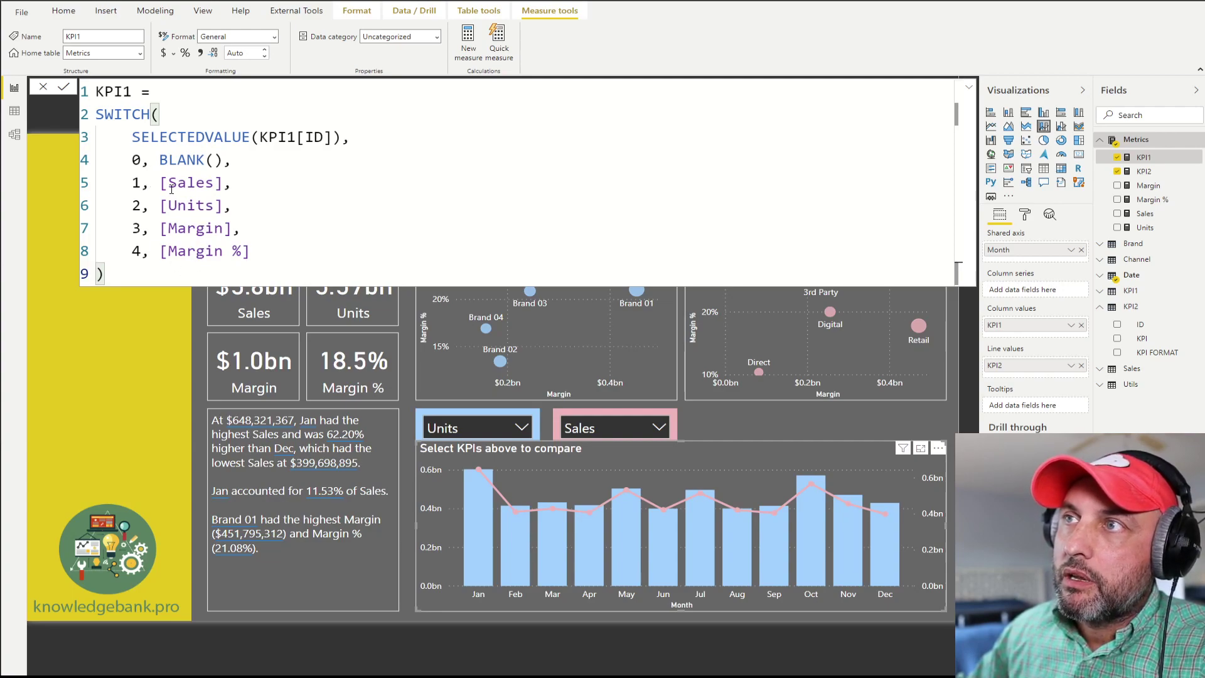
Step: Highlight SWITCH and SELECTEDVALUE(KPI1[ID]) in KPI1's formula, then show KPI2's formula for comparison
{"action": "double_click", "coordinate": [139, 114]}
{"action": "left_click_drag", "start_coordinate": [350, 137], "coordinate": [133, 132]}
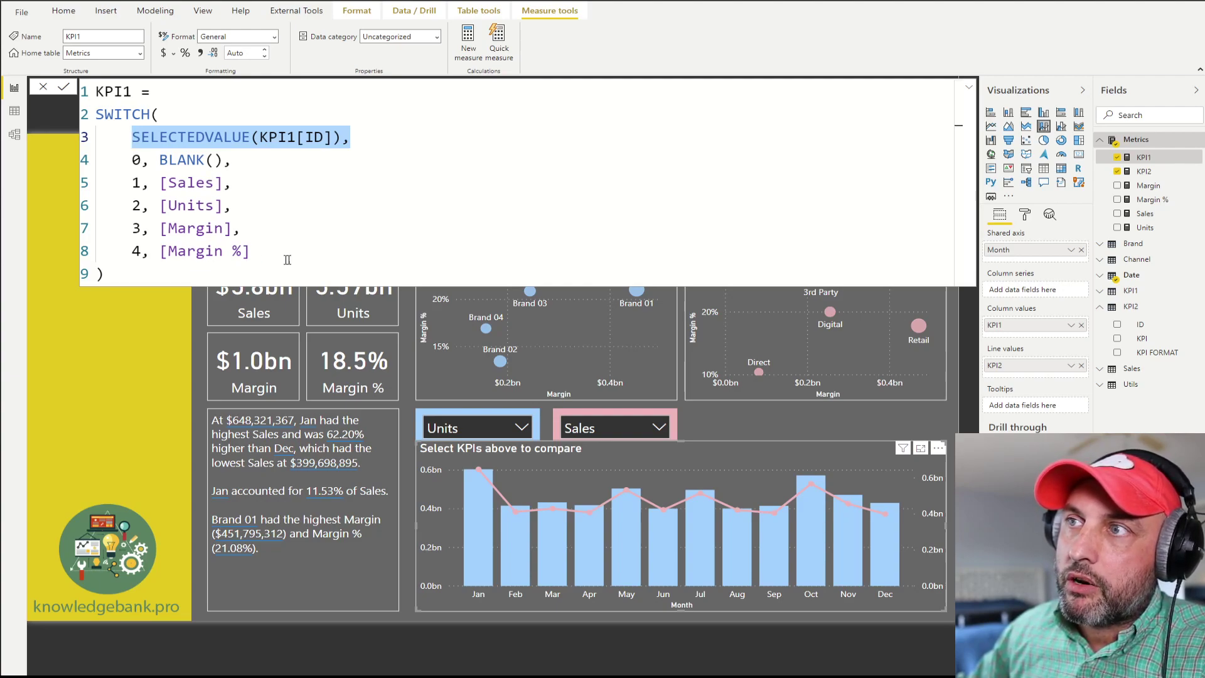
{"action": "left_click", "coordinate": [1144, 173]}
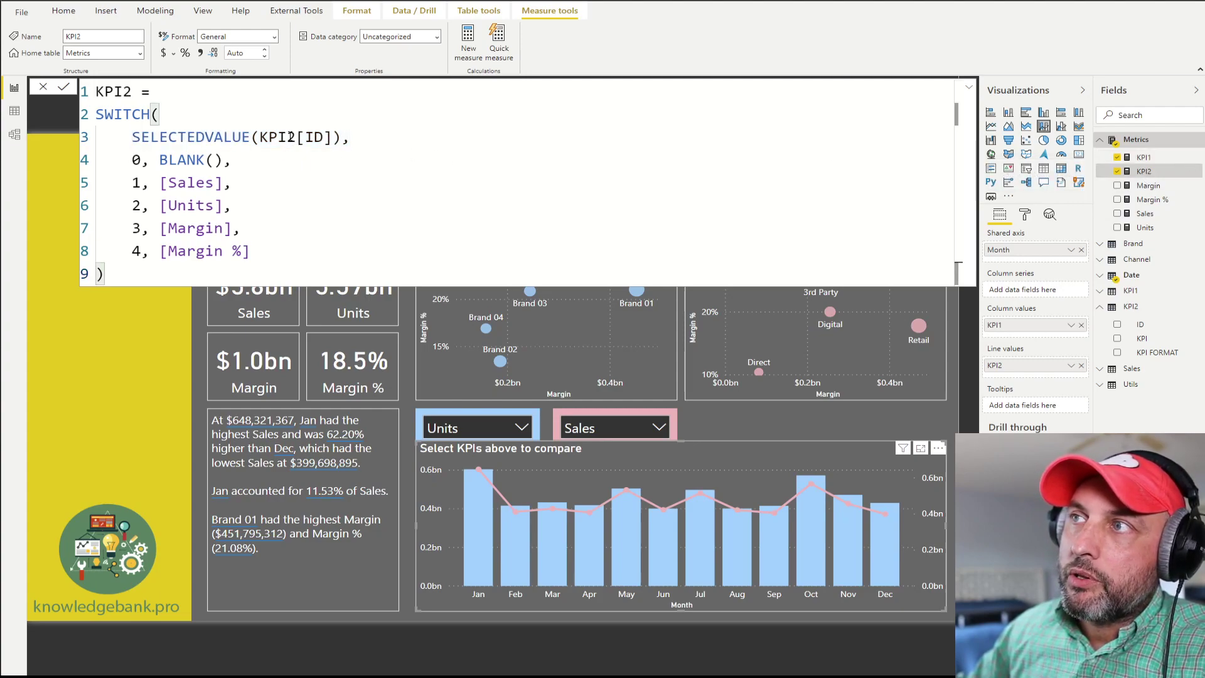
{"action": "left_click", "coordinate": [291, 136]}
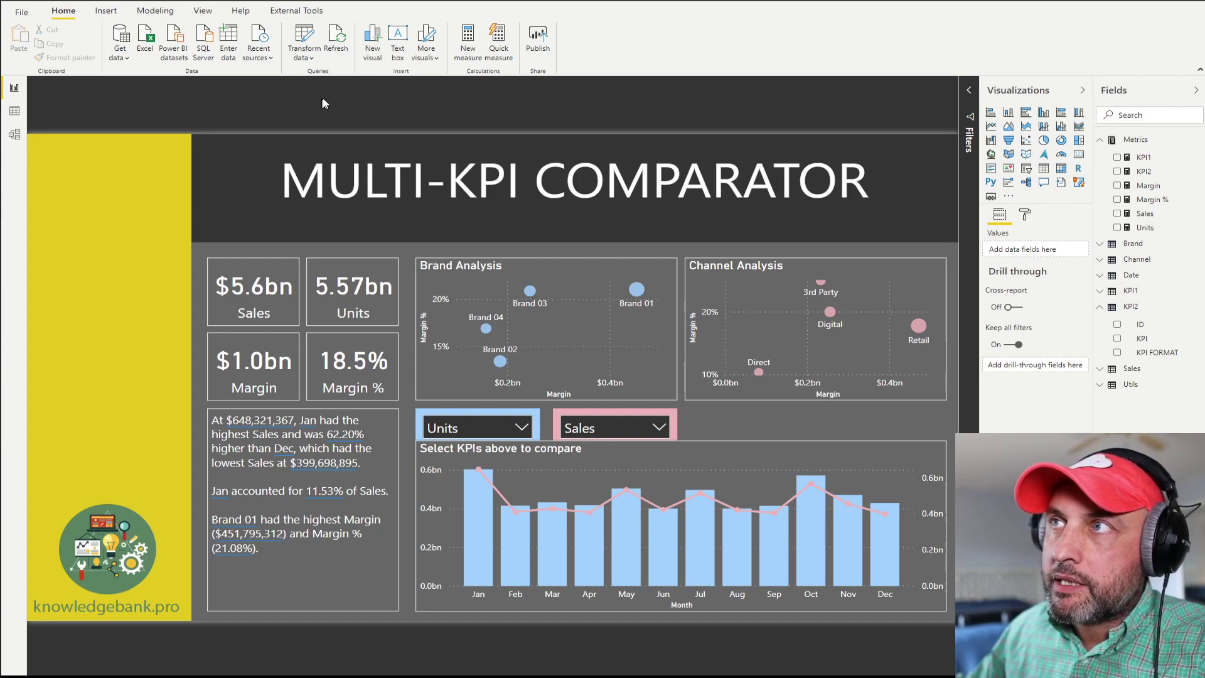
Step: Open the External Tools ribbon to launch Tabular Editor
{"action": "left_click", "coordinate": [299, 11]}
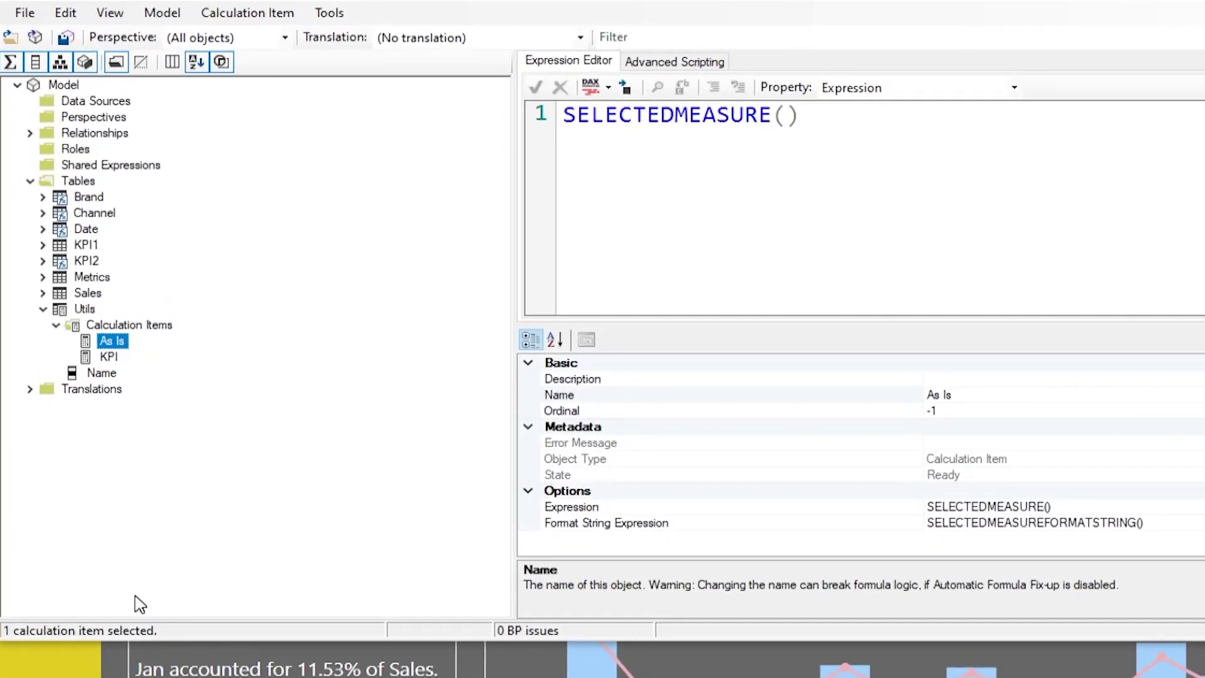
Step: Select the Utils group's As Is item and review its SELECTEDMEASURE() expression and format string expression
{"action": "right_click", "coordinate": [88, 187]}
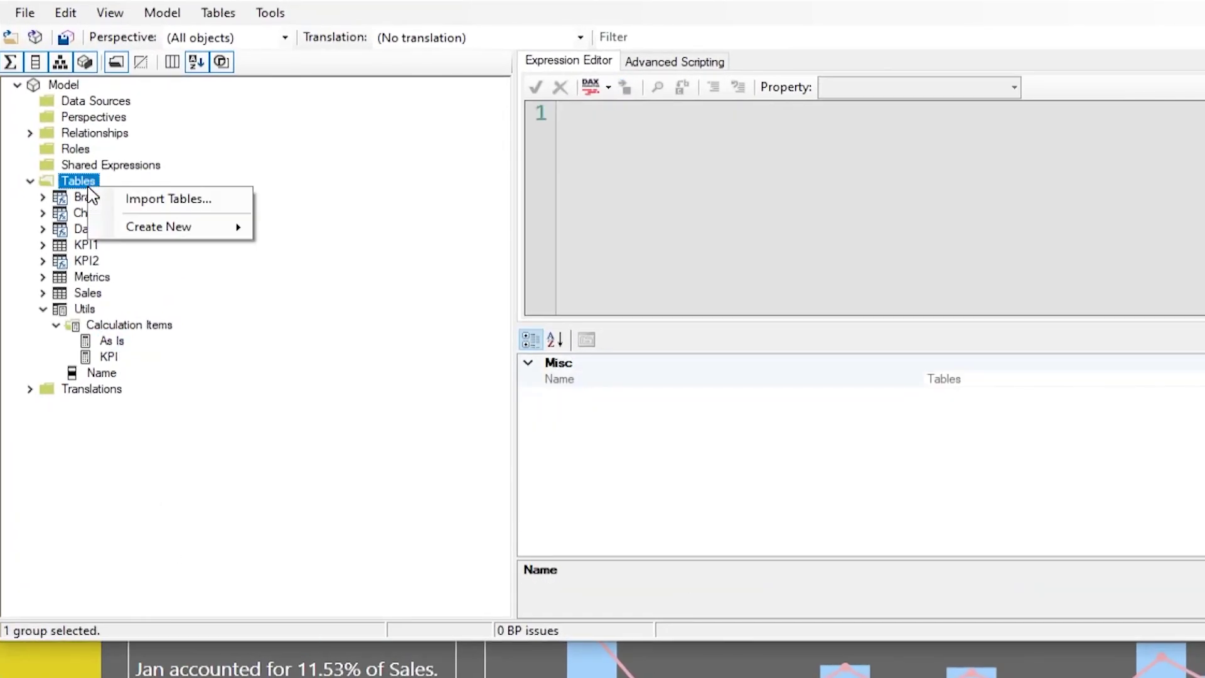
{"action": "mouse_move", "coordinate": [189, 229]}
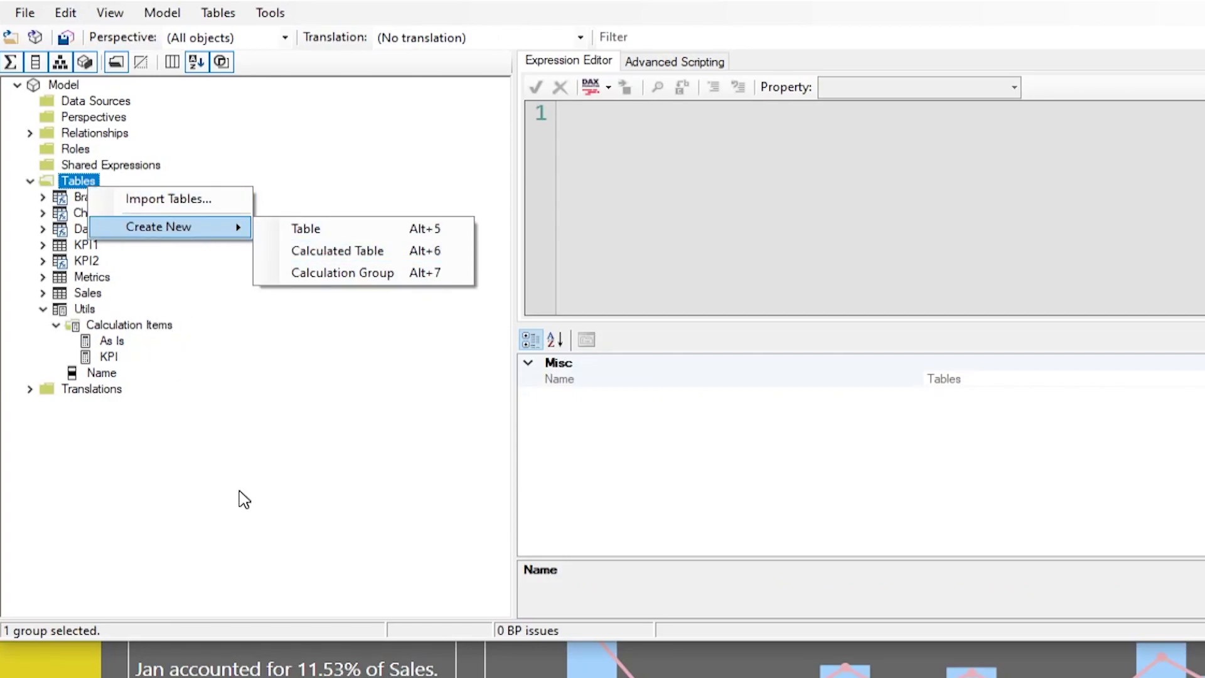
{"action": "left_click", "coordinate": [130, 471]}
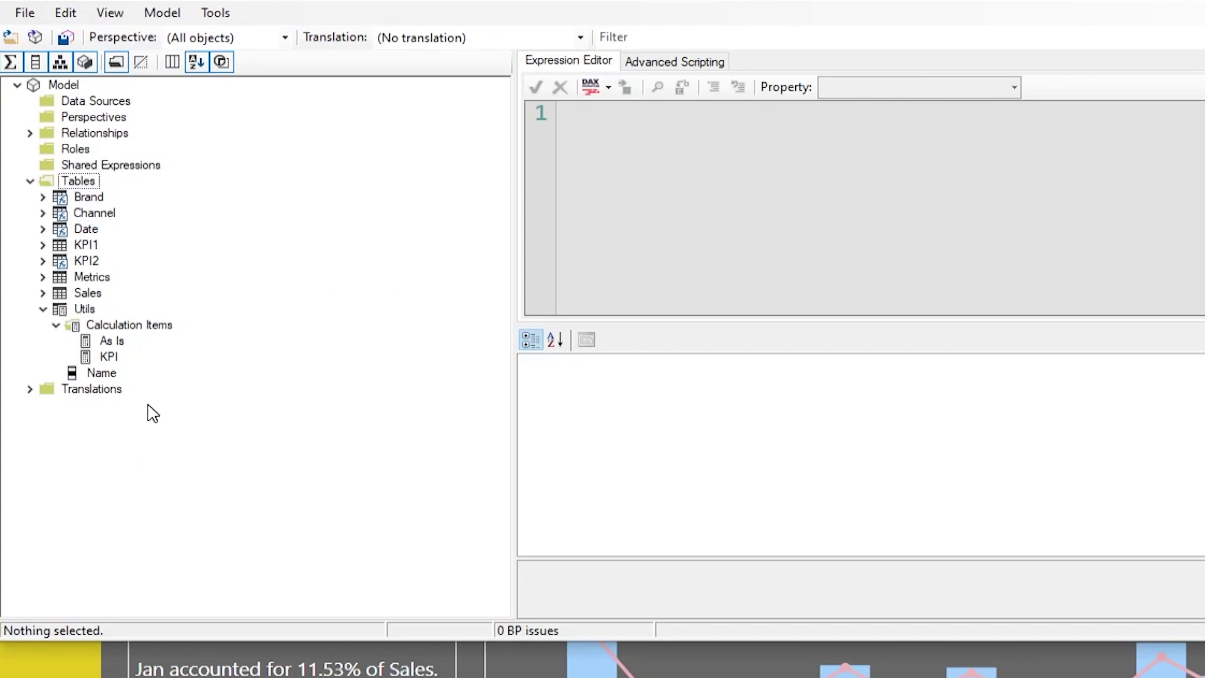
{"action": "left_click", "coordinate": [86, 311]}
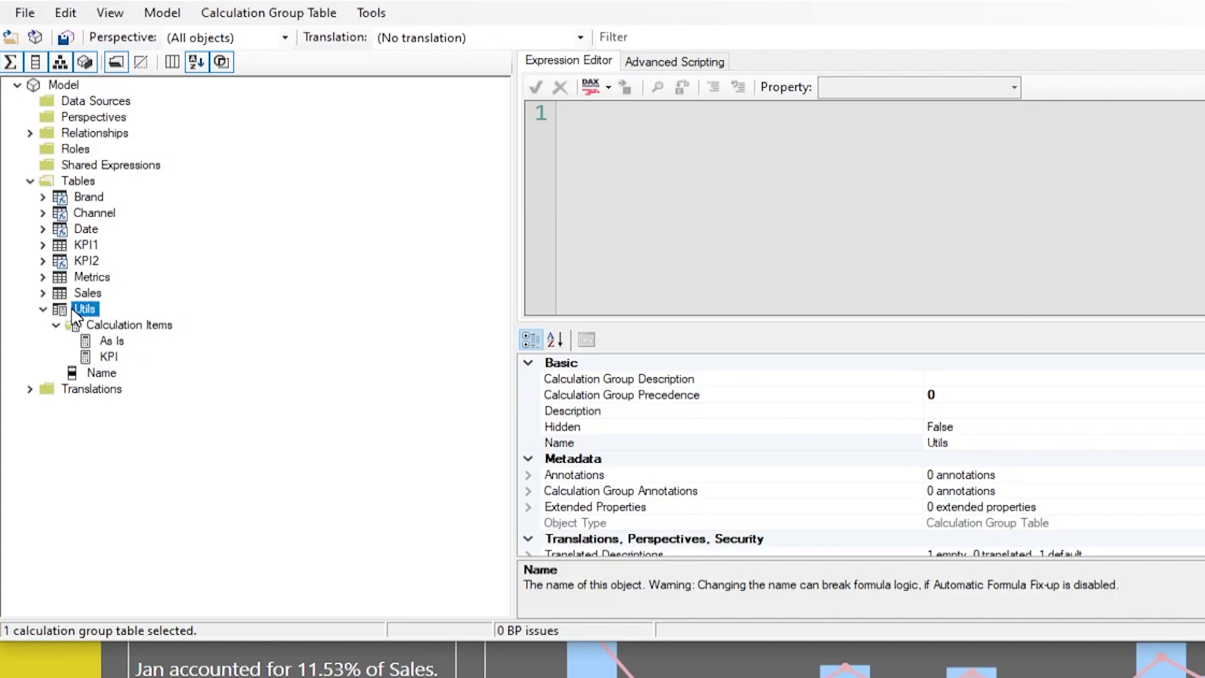
{"action": "left_click", "coordinate": [113, 342]}
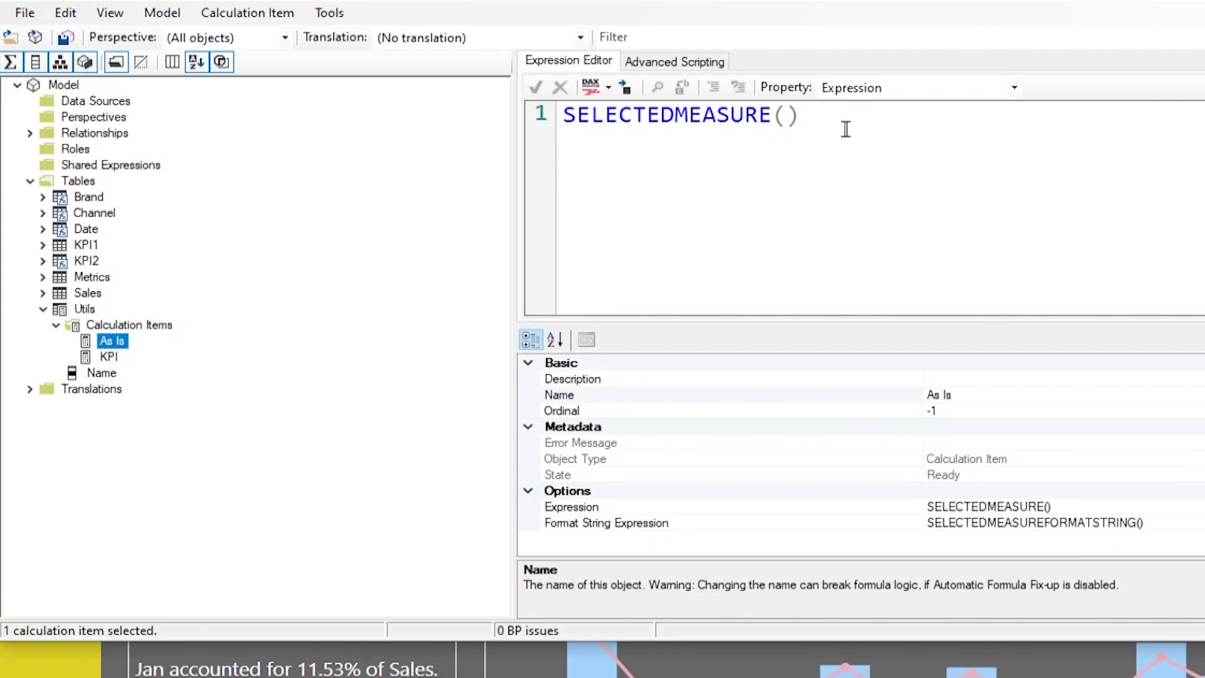
{"action": "left_click_drag", "start_coordinate": [845, 128], "coordinate": [547, 127]}
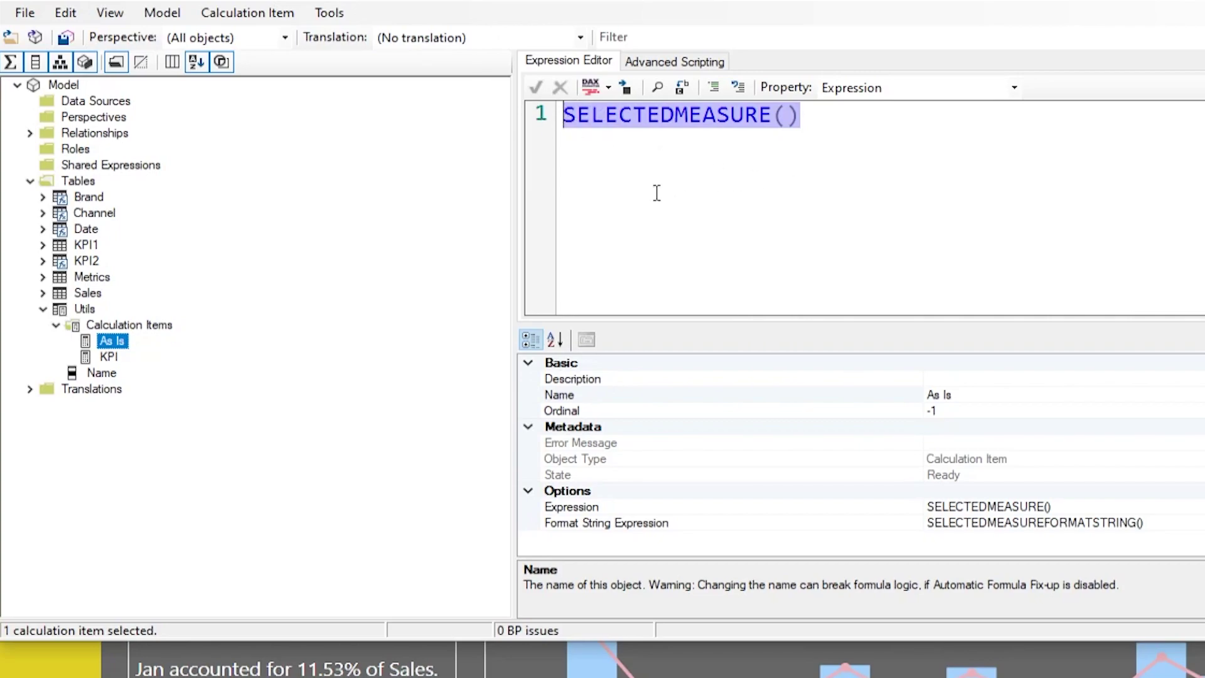
{"action": "left_click", "coordinate": [830, 179]}
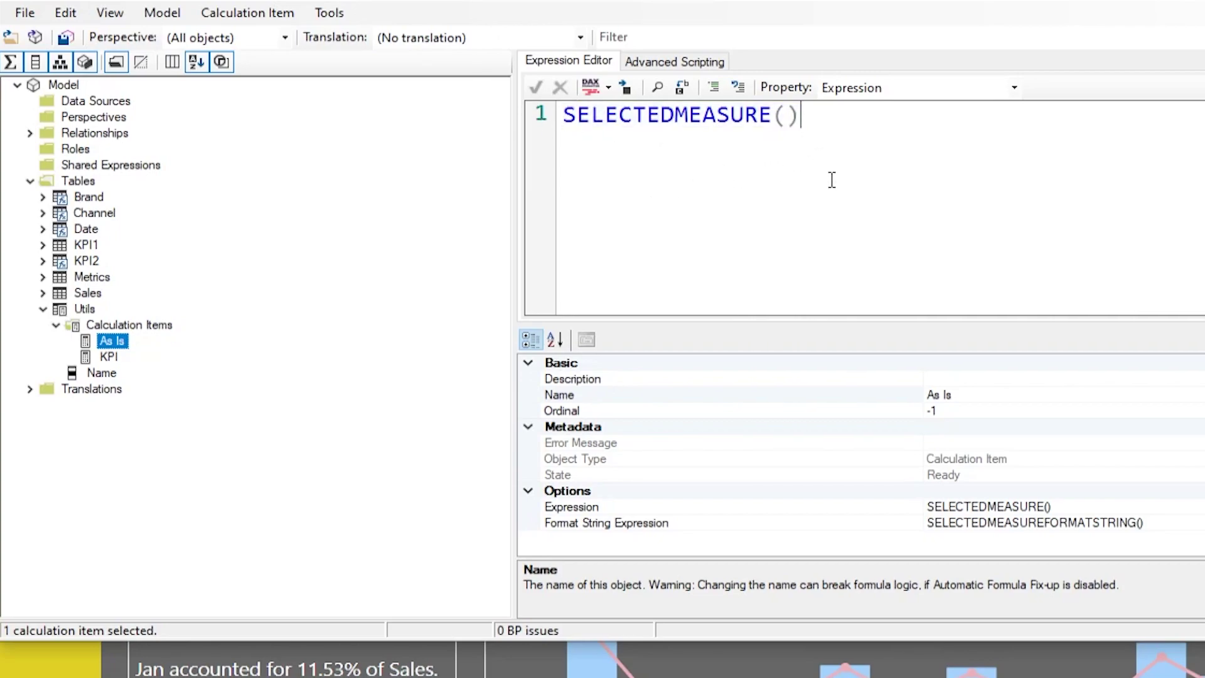
{"action": "left_click", "coordinate": [1011, 527]}
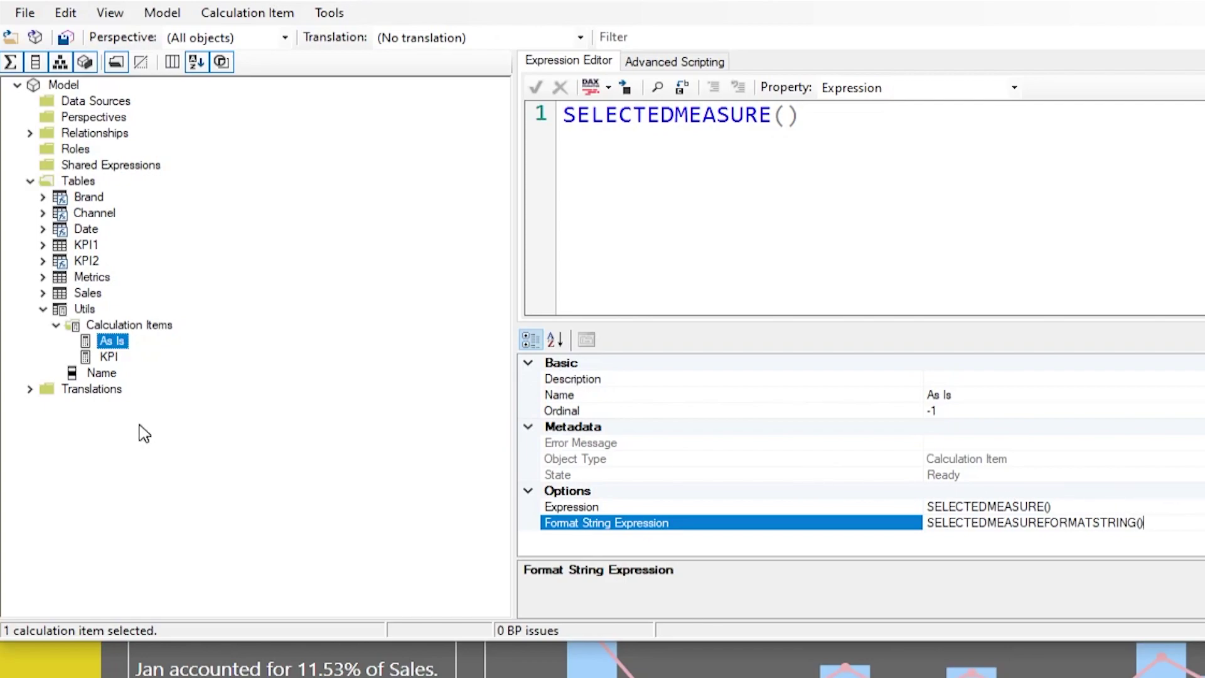
Step: Open the KPI calculation item's Format String Expression in the multi-line editor to view the SWITCH
{"action": "left_click", "coordinate": [109, 358]}
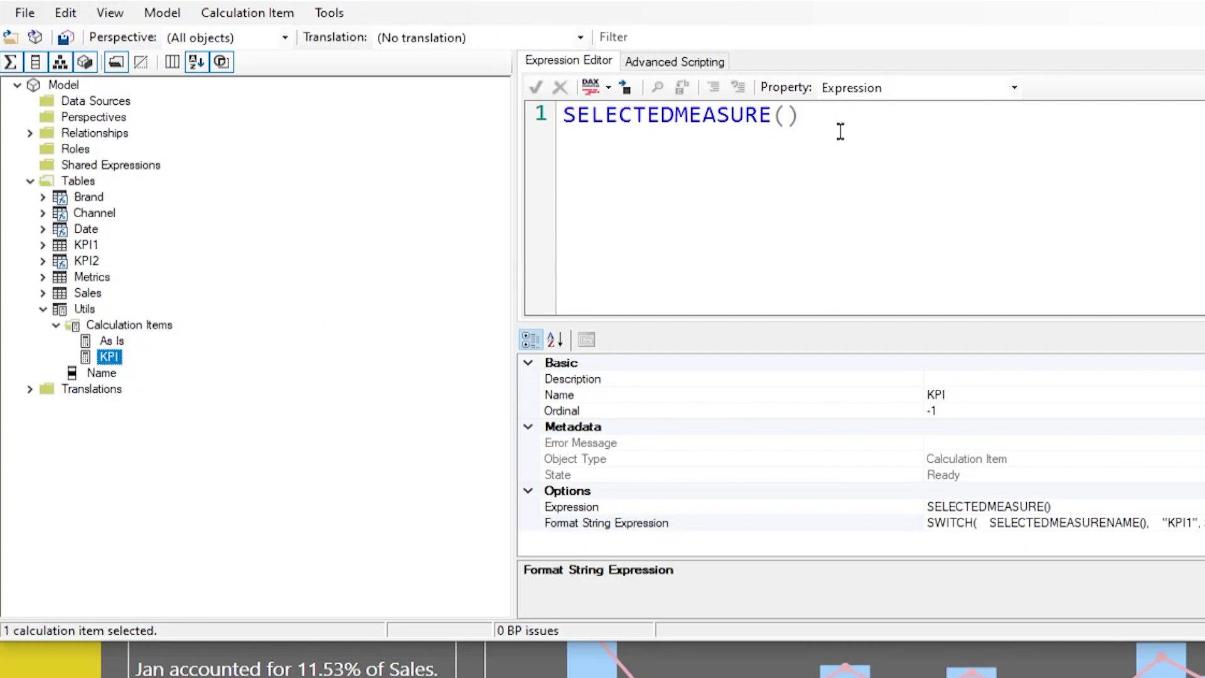
{"action": "left_click_drag", "start_coordinate": [839, 129], "coordinate": [564, 125]}
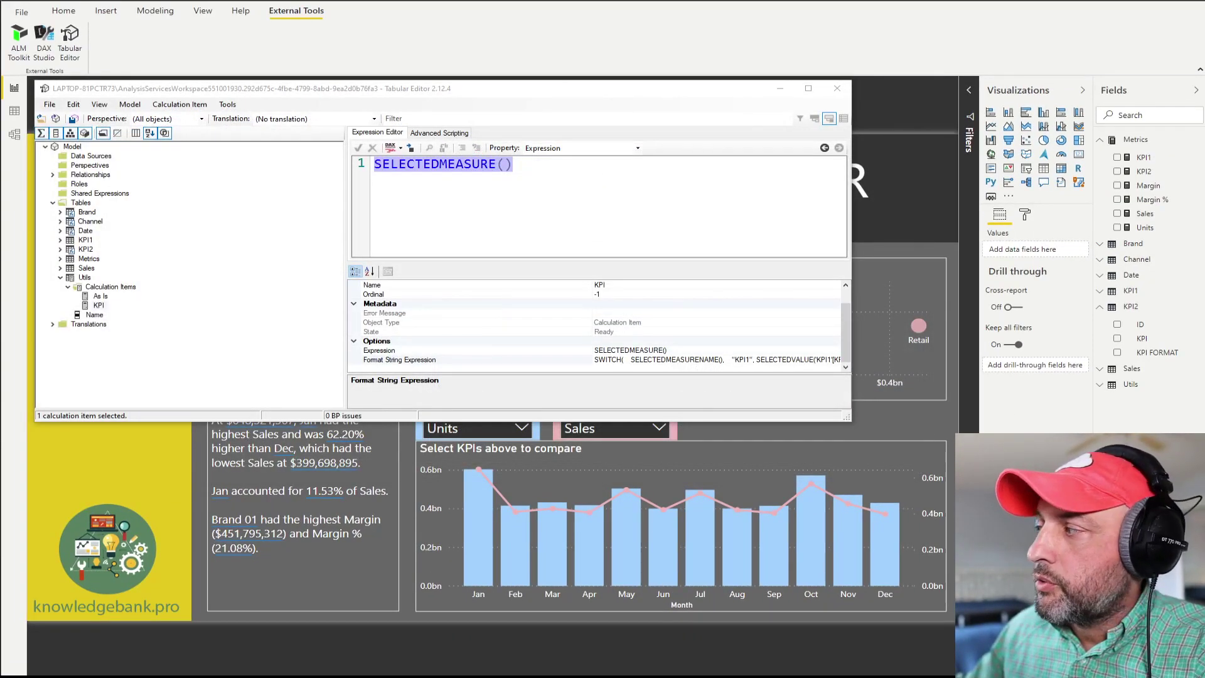
{"action": "left_click", "coordinate": [402, 362]}
{"action": "left_click", "coordinate": [632, 359]}
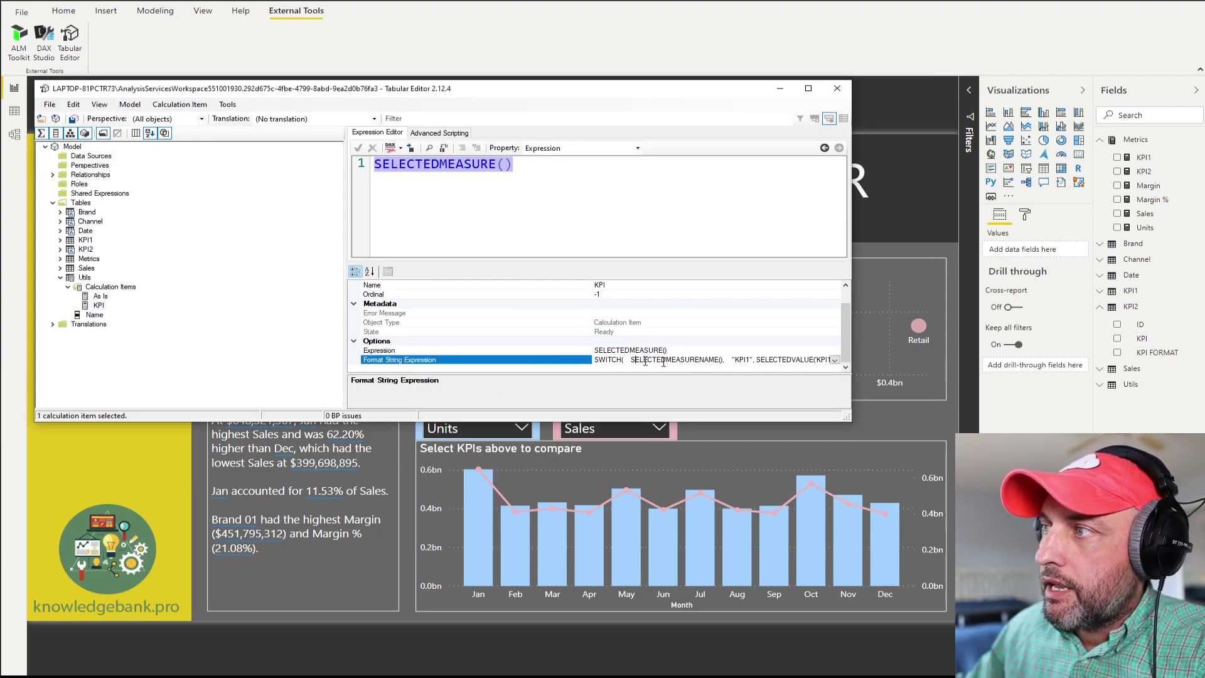
{"action": "left_click", "coordinate": [834, 360]}
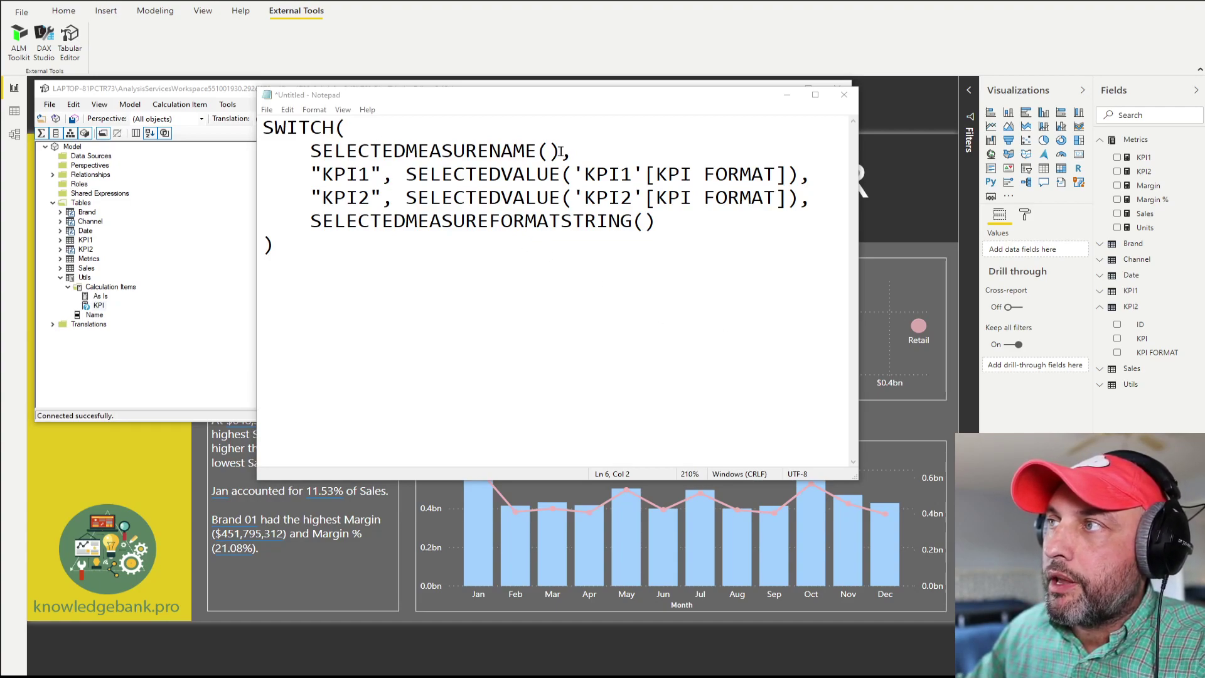
Step: Highlight the SELECTEDMEASURENAME() check, the KPI1 and KPI2 branches, and the SELECTEDMEASUREFORMATSTRING() fallback
{"action": "left_click_drag", "start_coordinate": [564, 152], "coordinate": [324, 175]}
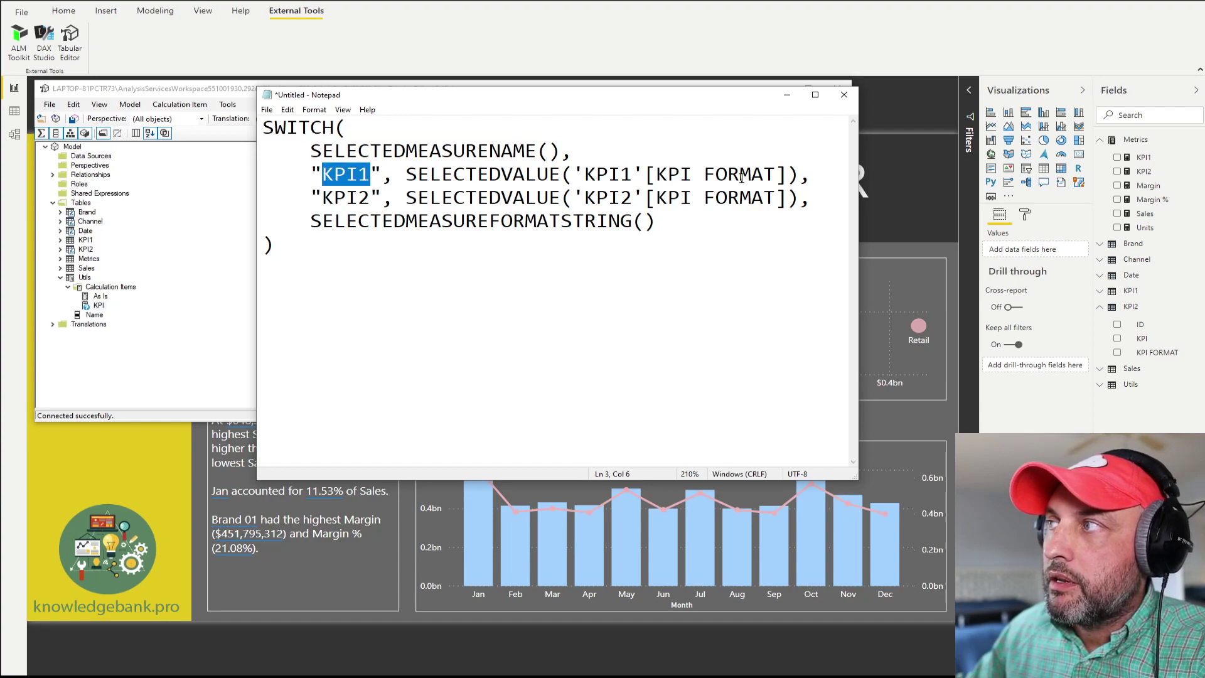
{"action": "left_click_drag", "start_coordinate": [799, 175], "coordinate": [409, 178]}
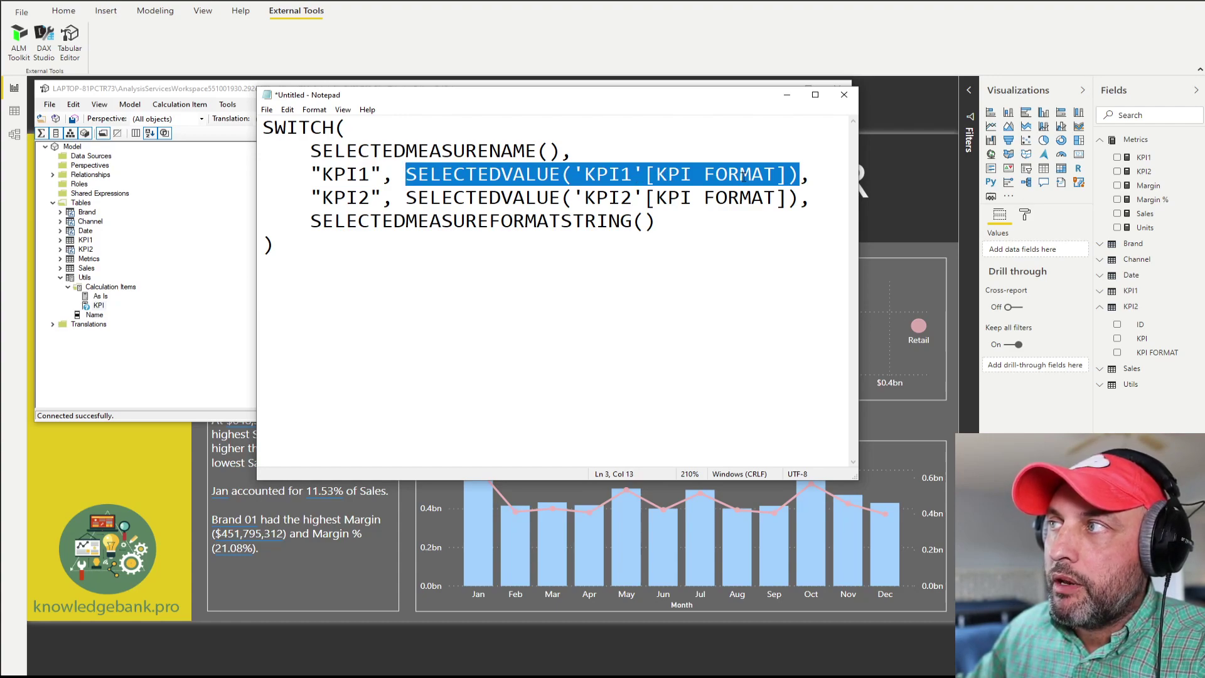
{"action": "left_click", "coordinate": [781, 175]}
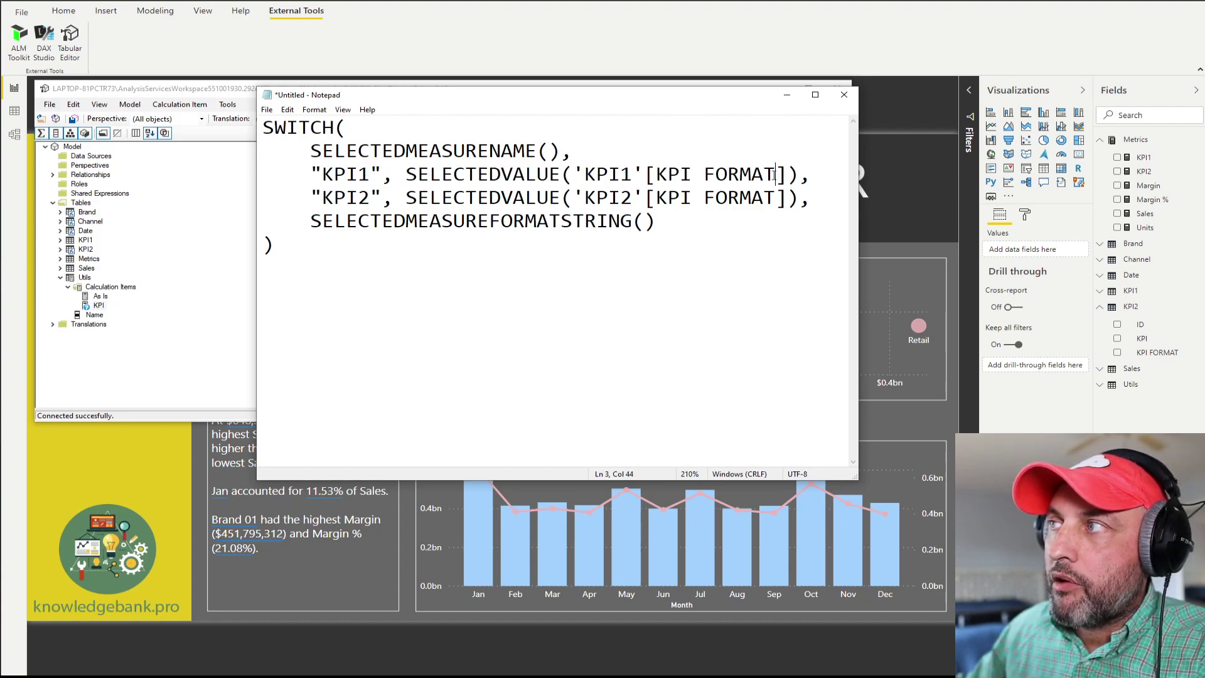
{"action": "left_click_drag", "start_coordinate": [328, 196], "coordinate": [792, 196]}
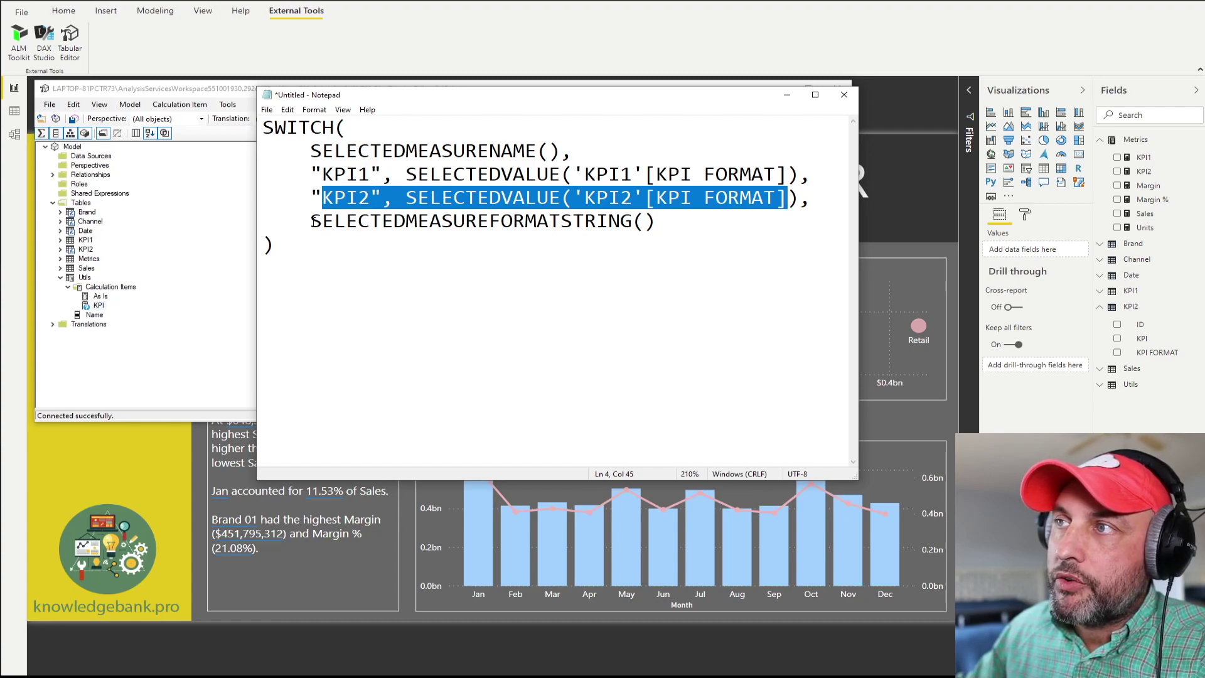
{"action": "left_click_drag", "start_coordinate": [312, 220], "coordinate": [673, 225]}
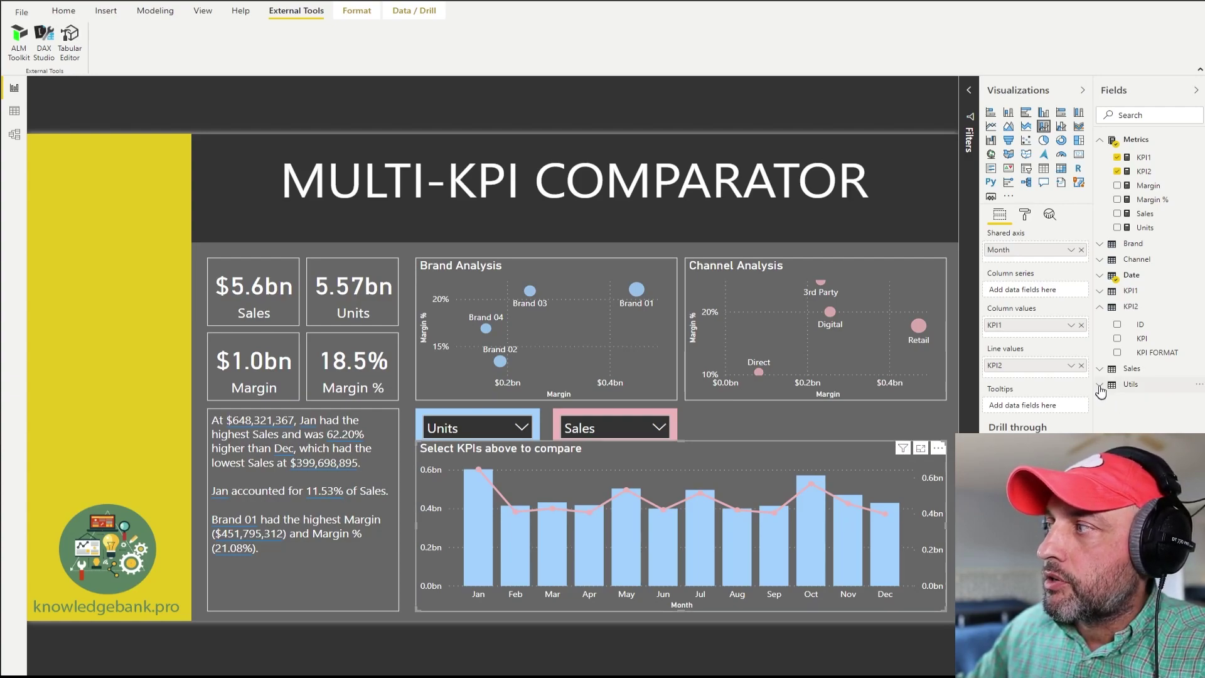
Step: Add a filter on the Utils calculation group's Name field to the comparator chart, selecting KPI
{"action": "left_click", "coordinate": [1129, 384]}
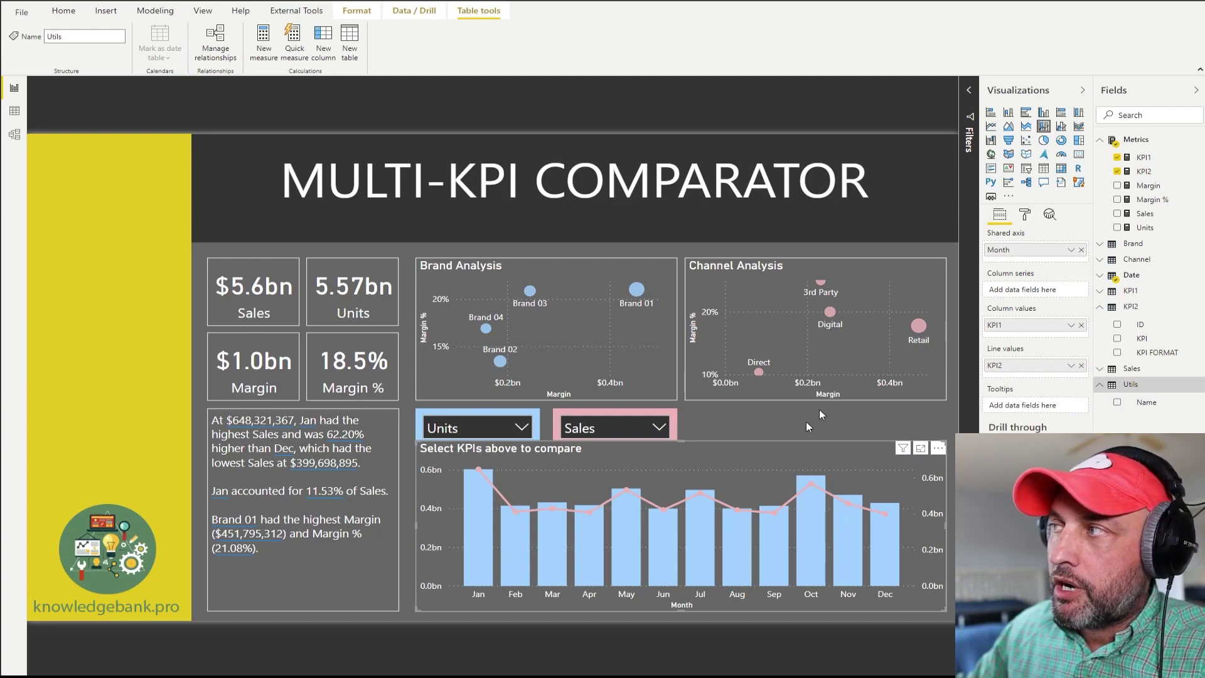
{"action": "left_click", "coordinate": [970, 93]}
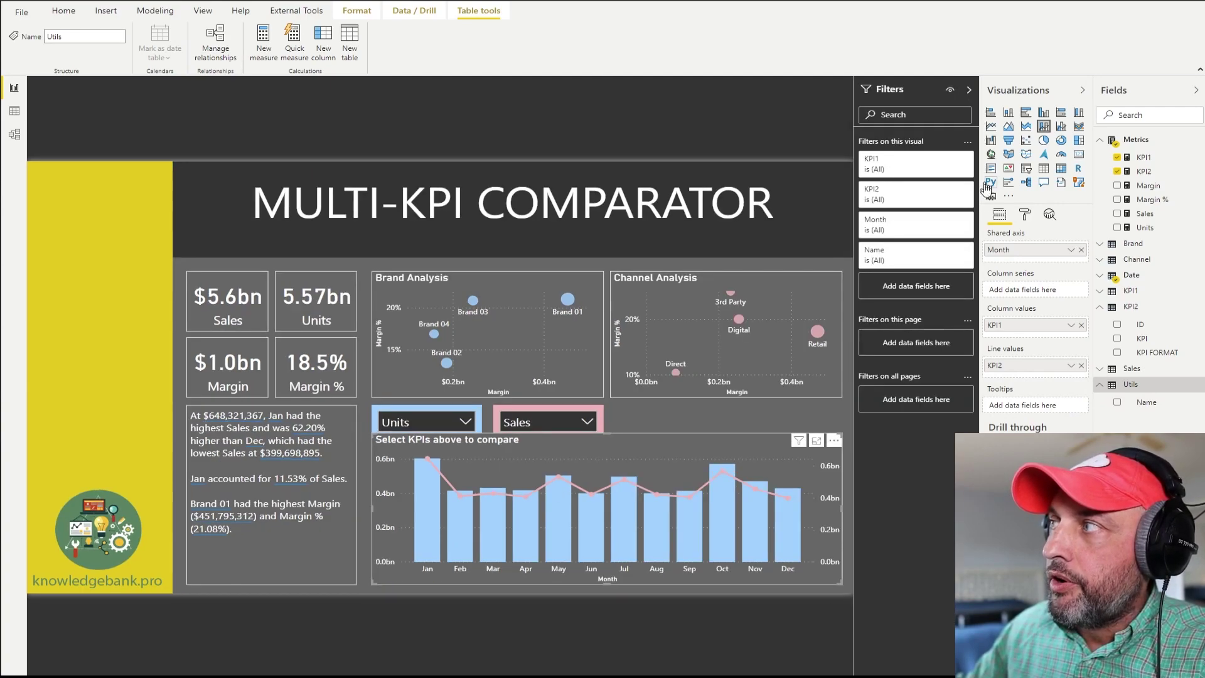
{"action": "left_click", "coordinate": [935, 254]}
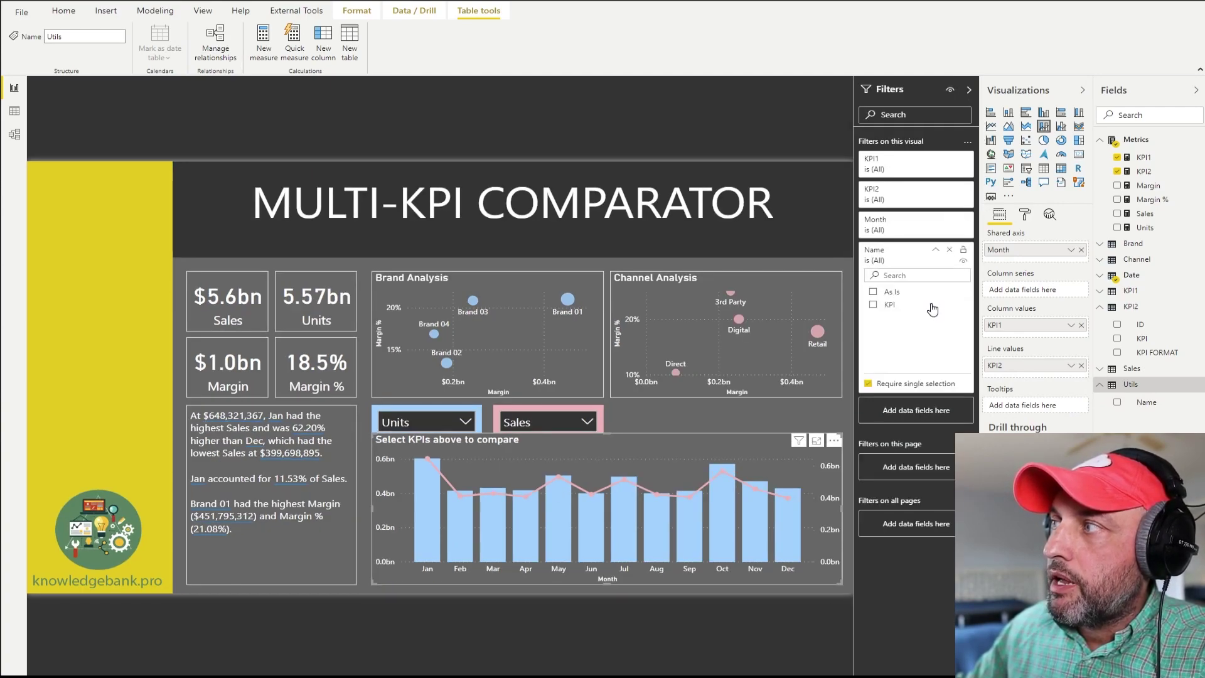
{"action": "left_click", "coordinate": [889, 306]}
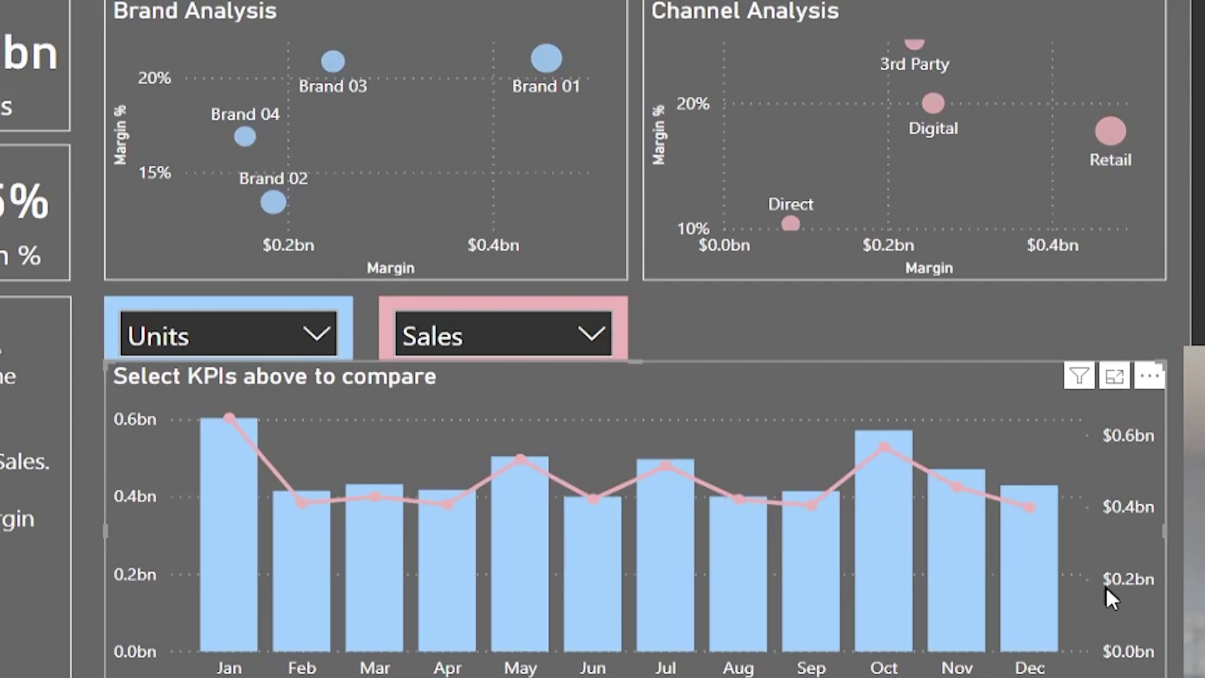
Step: Set the first KPI slicer to Sales and the pink second KPI slicer to Margin %
{"action": "left_click", "coordinate": [316, 333]}
{"action": "left_click", "coordinate": [213, 89]}
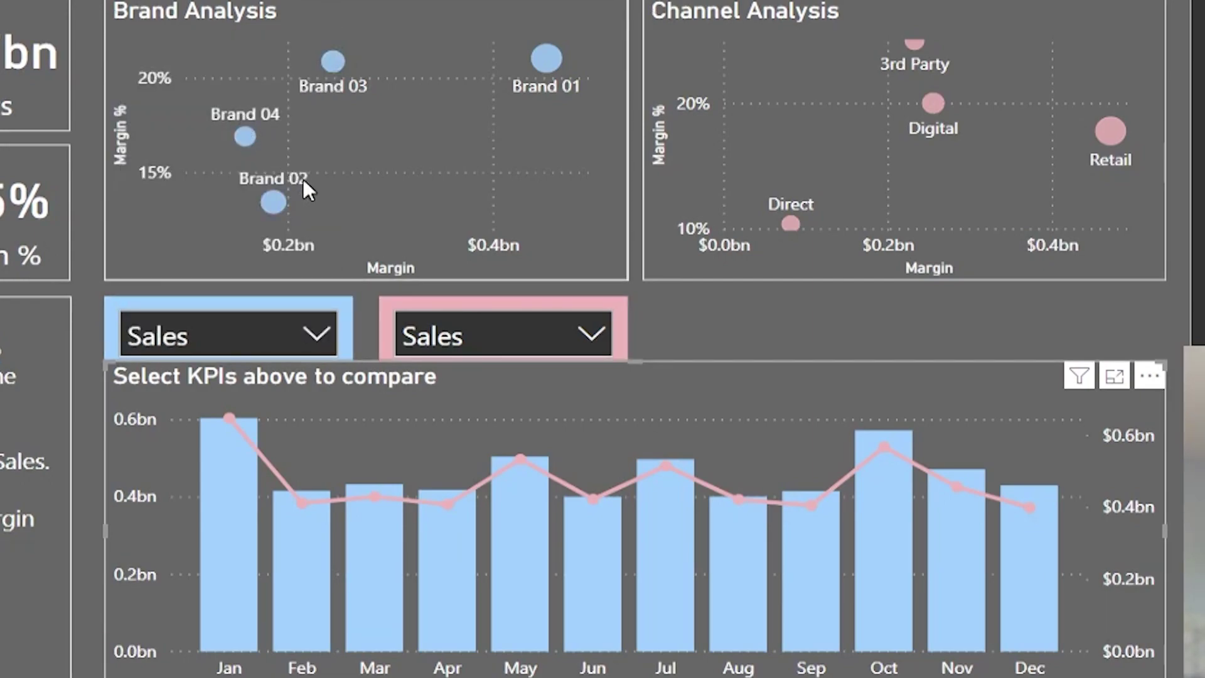
{"action": "left_click", "coordinate": [539, 339]}
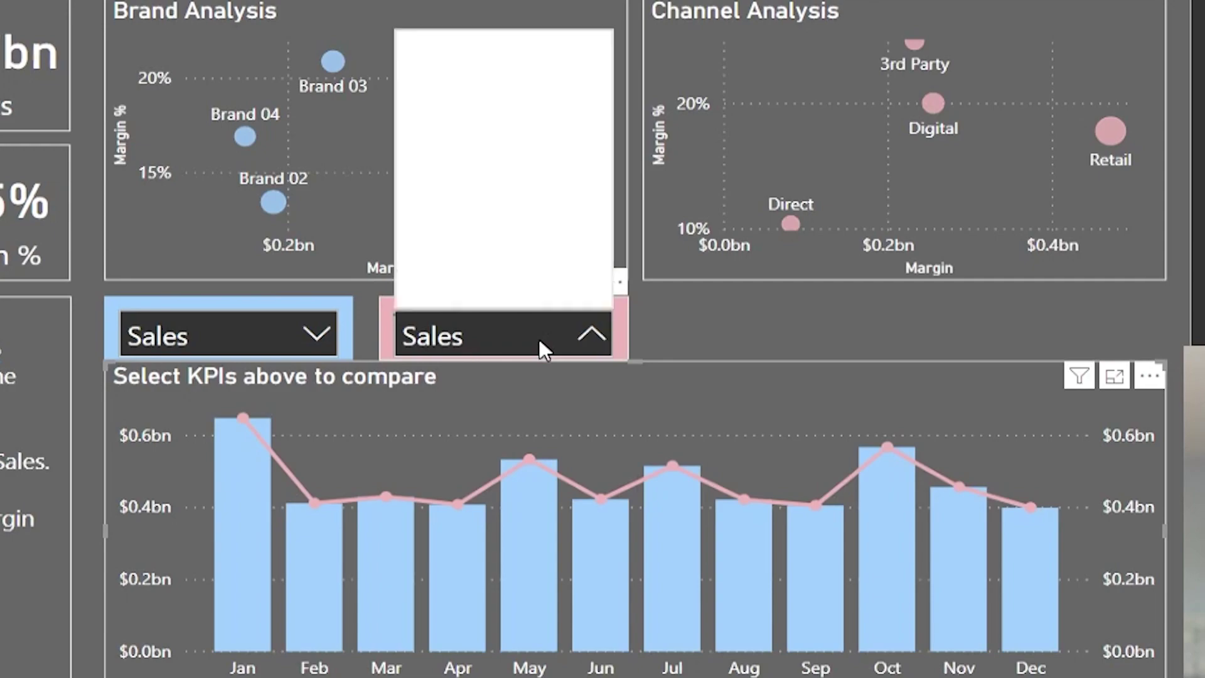
{"action": "left_click", "coordinate": [512, 208]}
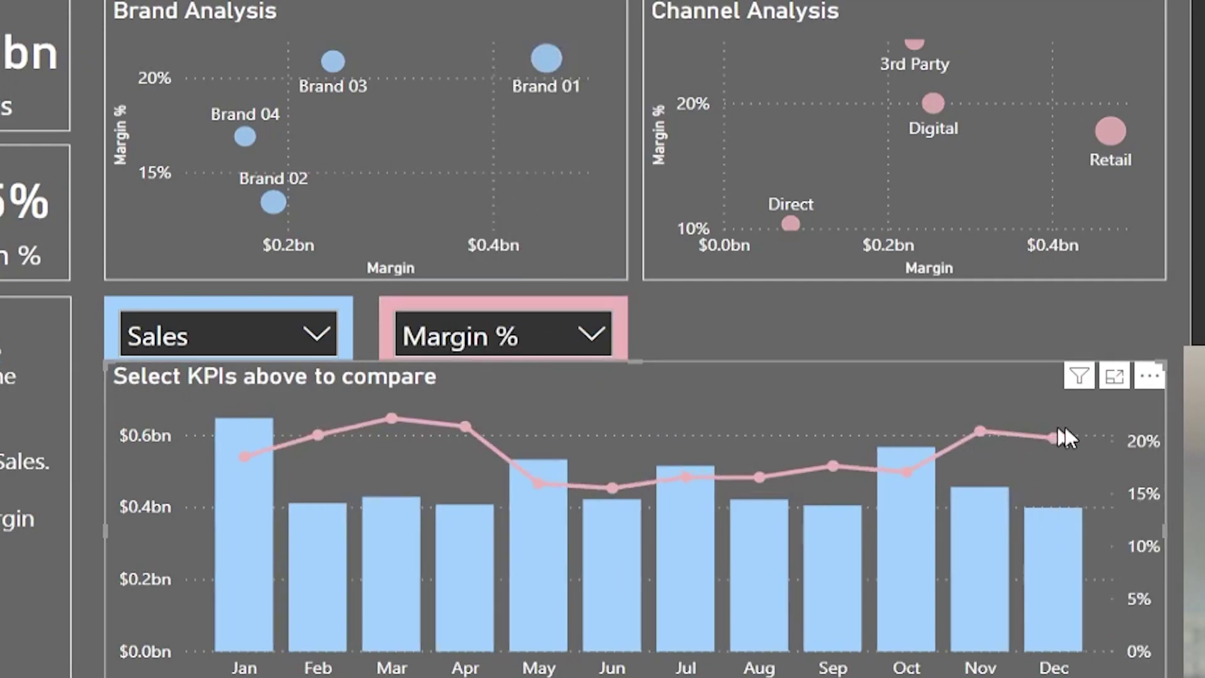